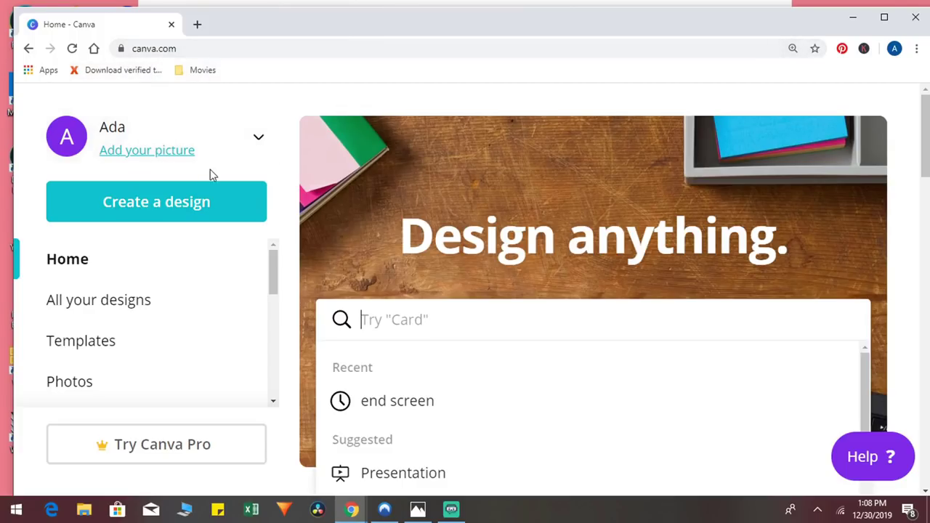
Start a new blank Photo Collage design by searching 'collage' under Create a design
click(164, 209)
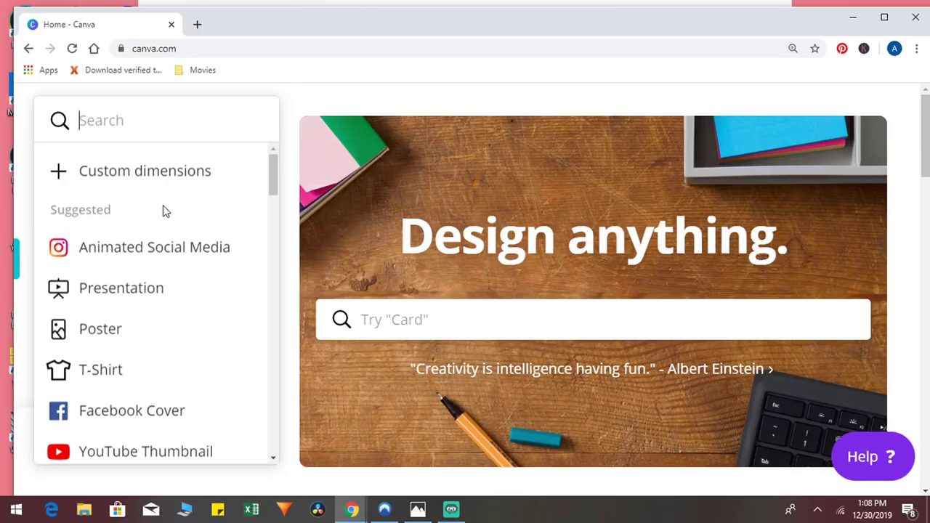
text(coll)
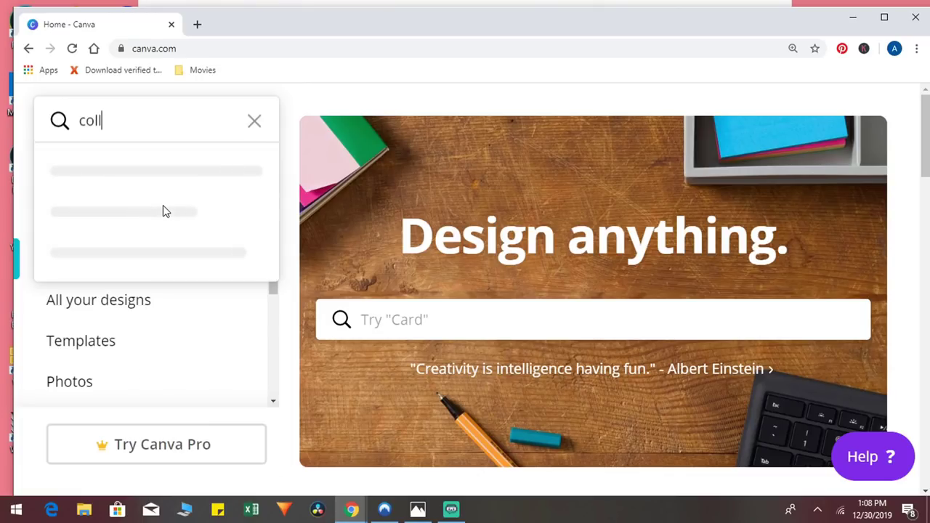
text(age)
click(142, 178)
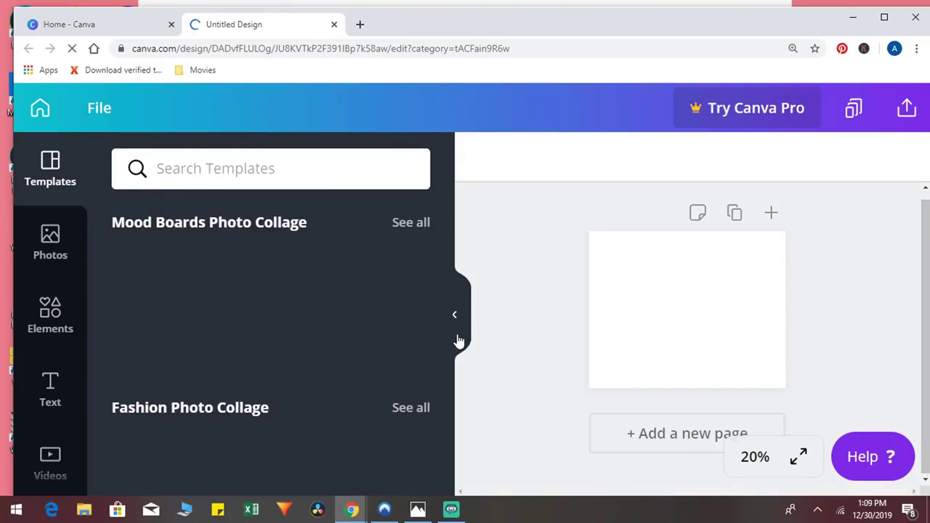
Browse the collage templates and search for 'mood' to see Mood Boards Photo Collage templates
scroll(123, 349, down, 10)
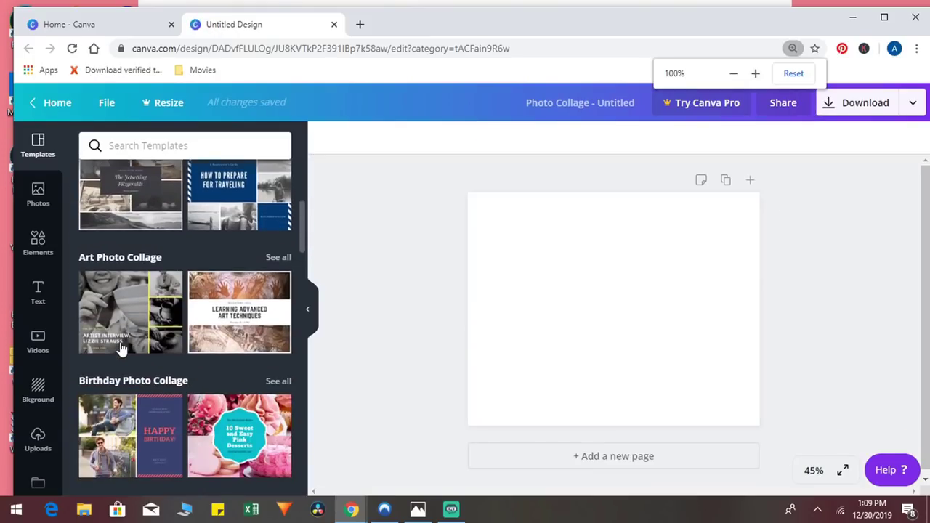
scroll(122, 350, down, 15)
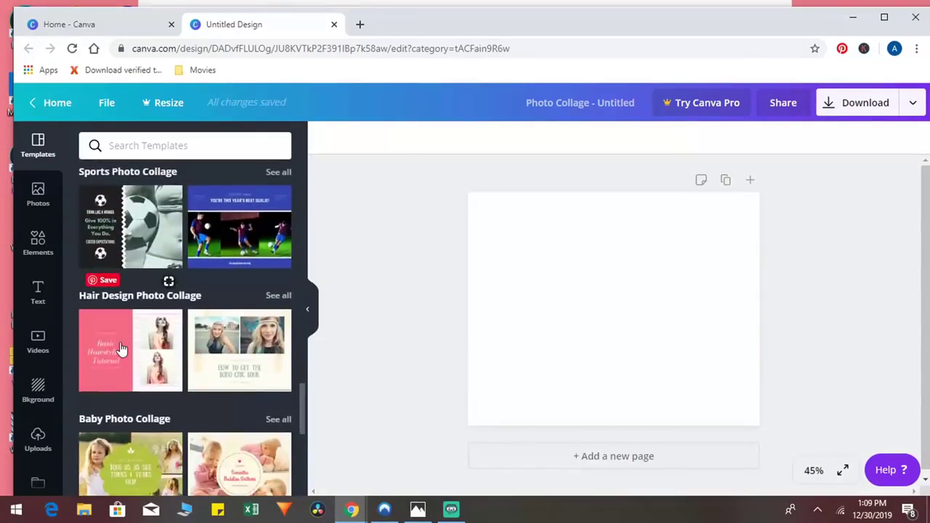
scroll(122, 350, down, 15)
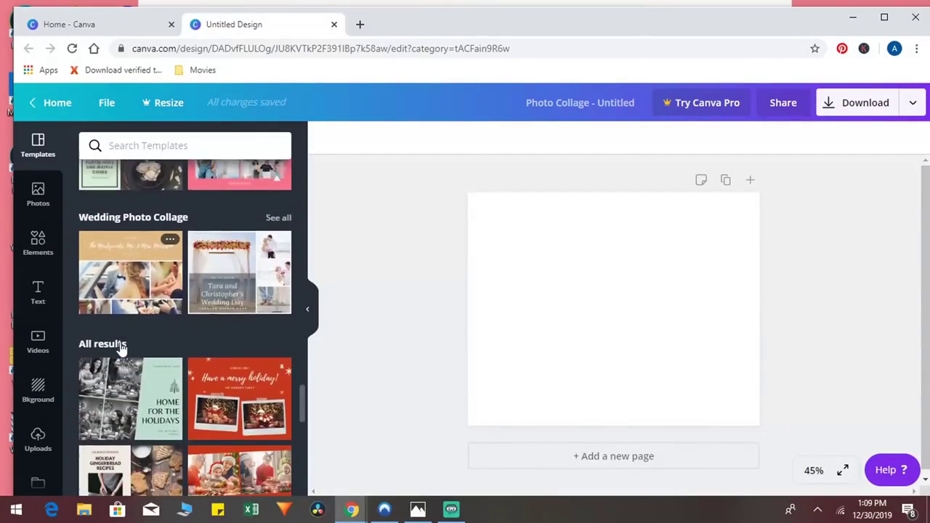
scroll(122, 350, down, 10)
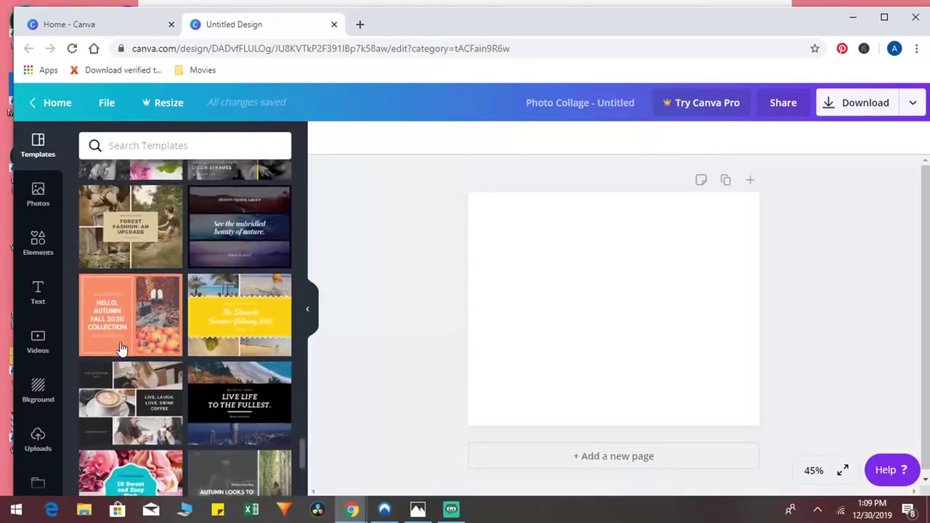
scroll(119, 353, up, 15)
click(144, 144)
text(mood)
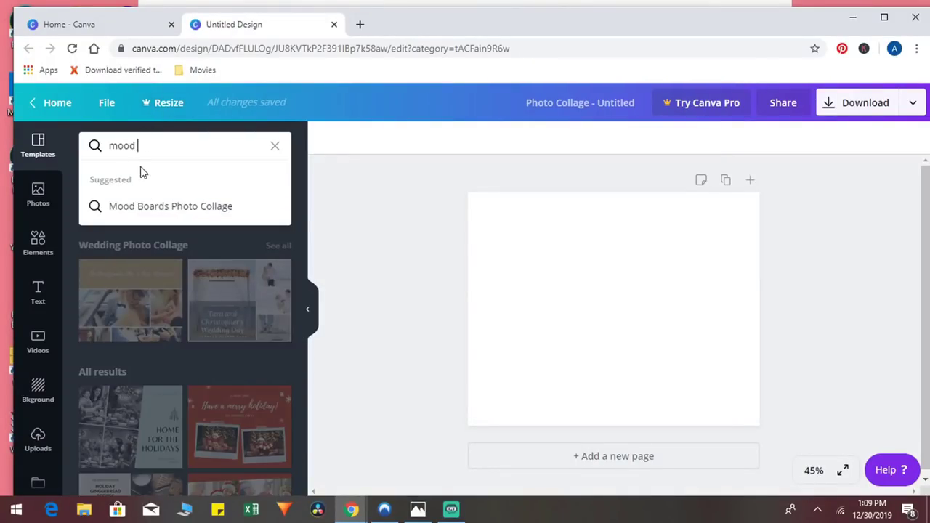
click(141, 207)
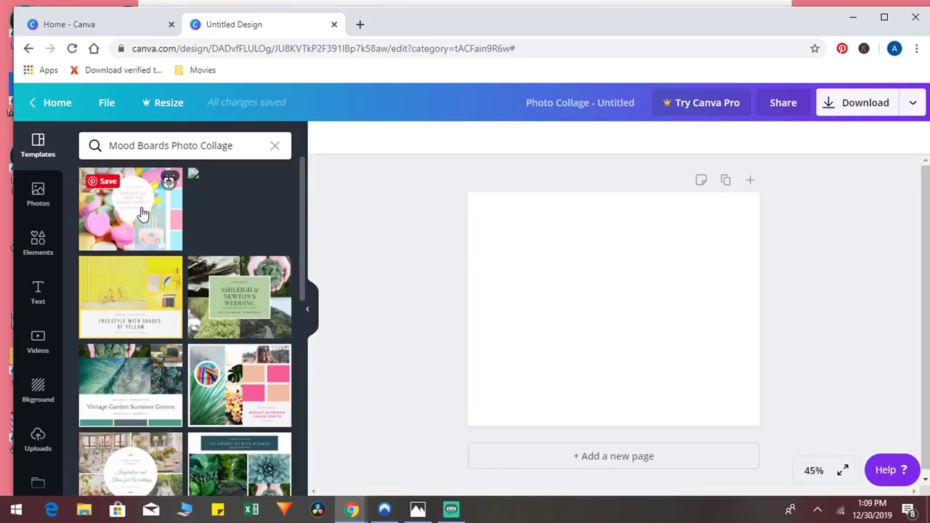
scroll(225, 374, down, 5)
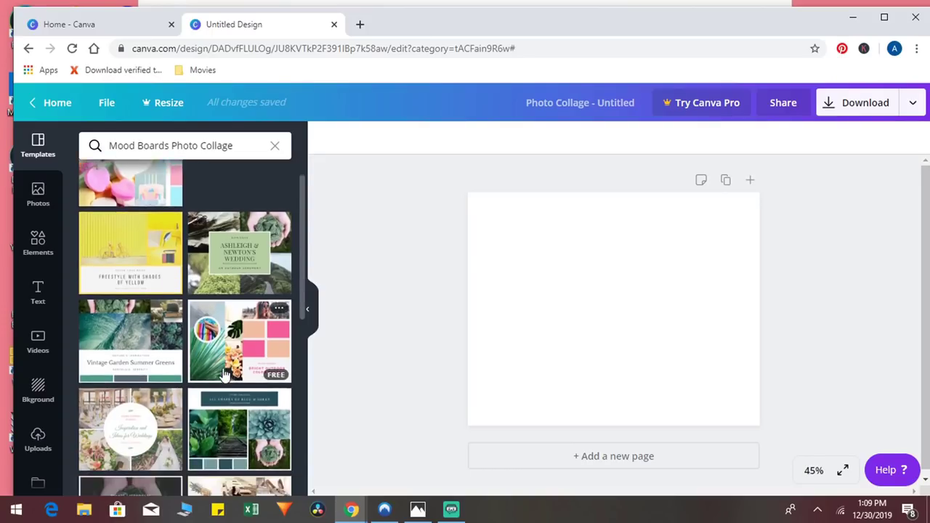
scroll(226, 375, down, 1)
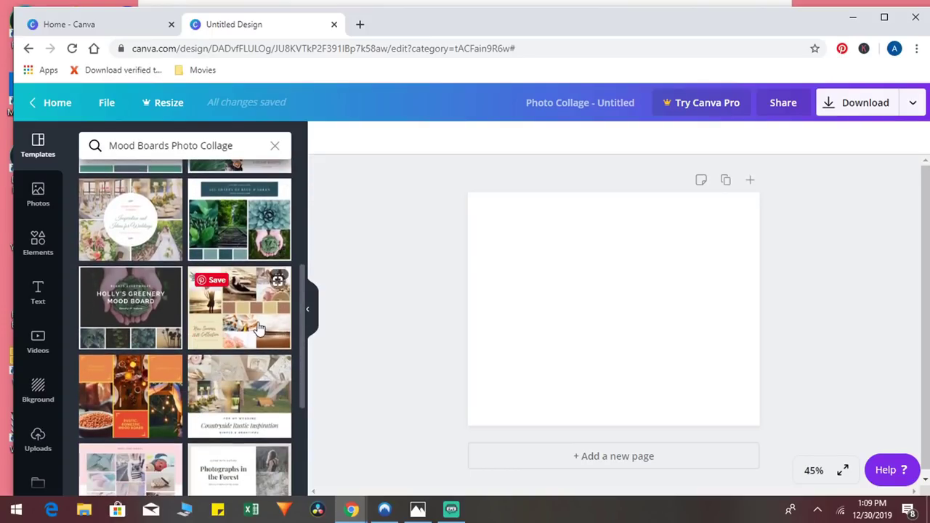
Search templates for 'vision board' and apply the pink Bright Outdoor Color Shots template
click(226, 142)
key(BackSpace)
key(BackSpace)
key(BackSpace)
key(BackSpace)
key(BackSpace)
key(BackSpace)
key(BackSpace)
key(BackSpace)
key(BackSpace)
key(BackSpace)
key(BackSpace)
key(BackSpace)
key(BackSpace)
key(BackSpace)
key(BackSpace)
key(BackSpace)
key(BackSpace)
key(BackSpace)
key(BackSpace)
key(BackSpace)
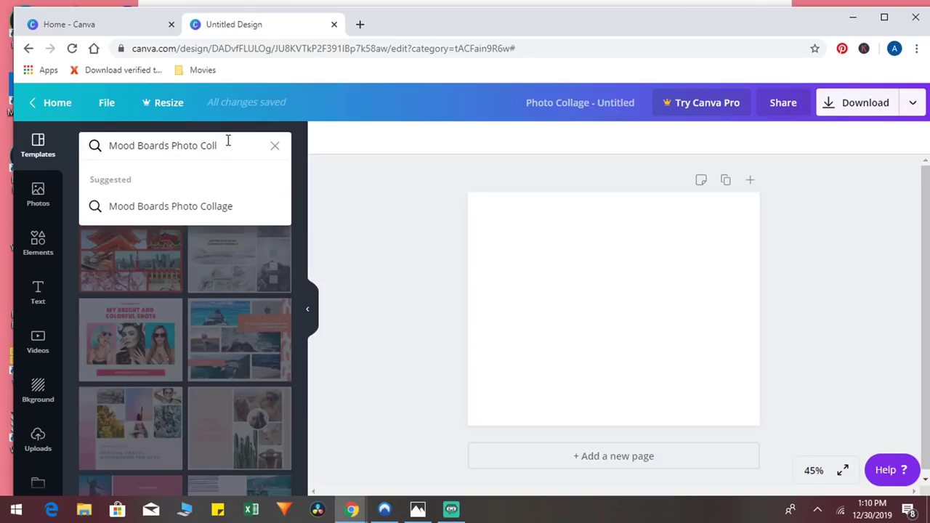
text(visio)
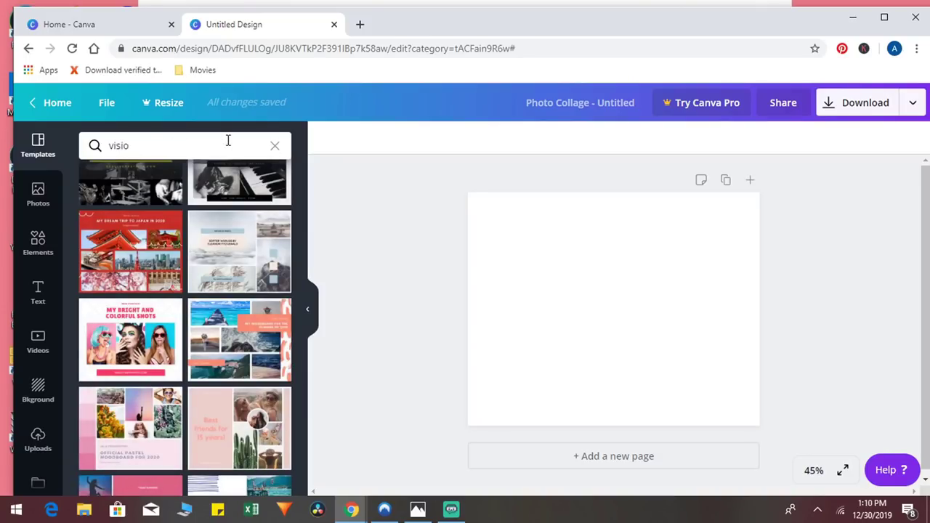
text(n board)
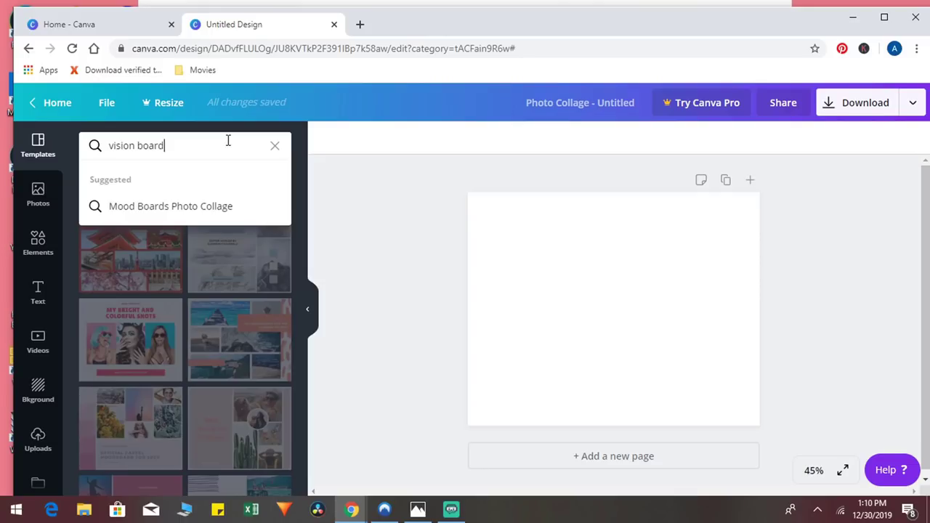
key(Return)
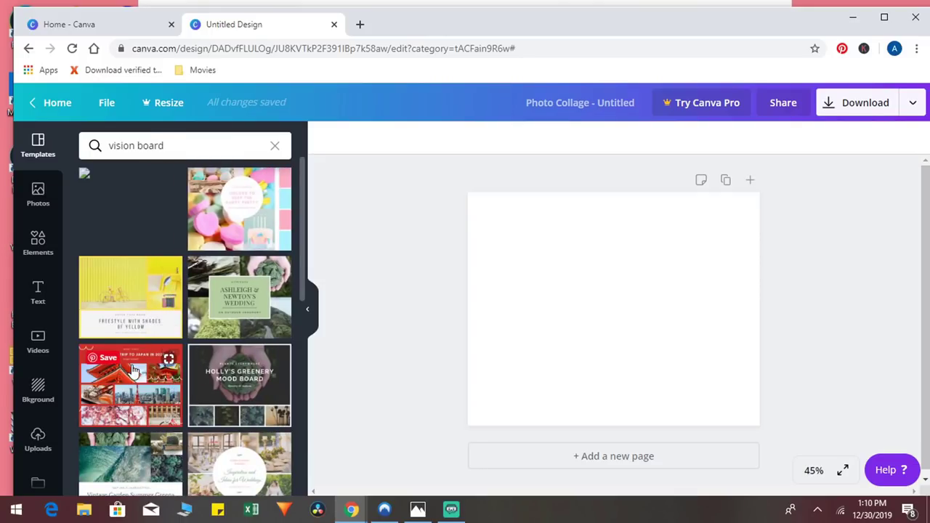
scroll(133, 371, down, 3)
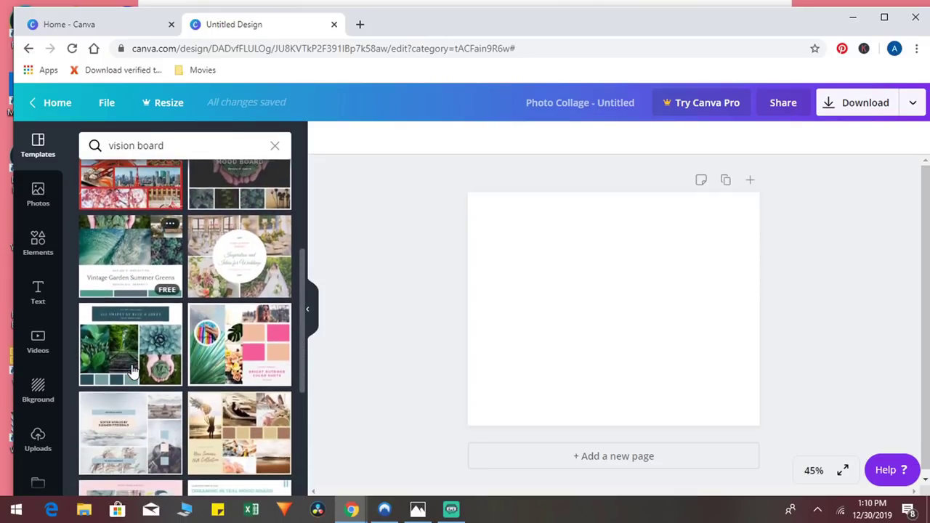
mouse_move(133, 371)
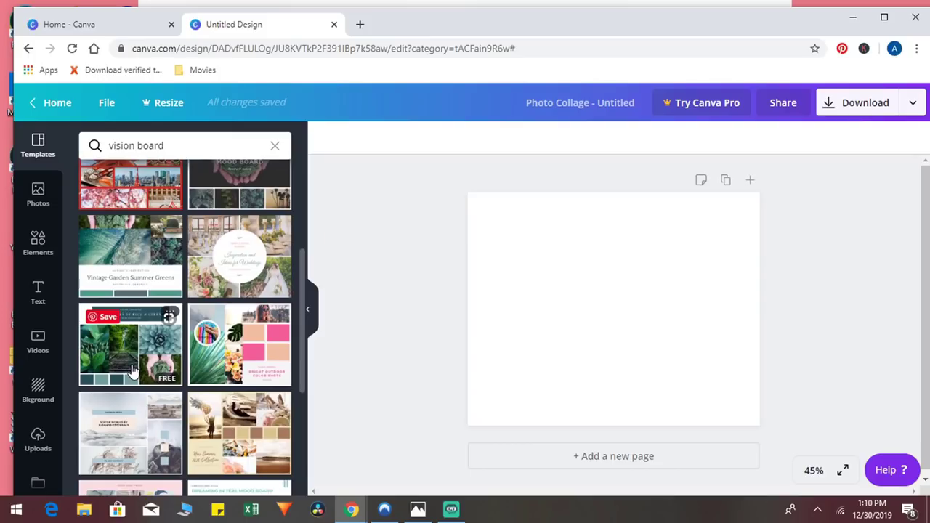
click(246, 350)
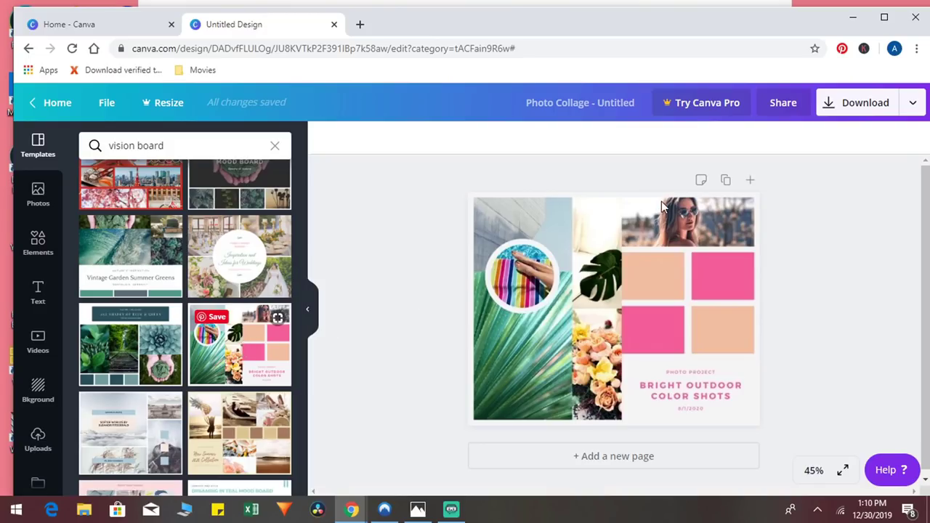
Maximize the window and replace the PHOTO PROJECT caption line with MY YEAR OF
key(super+Up)
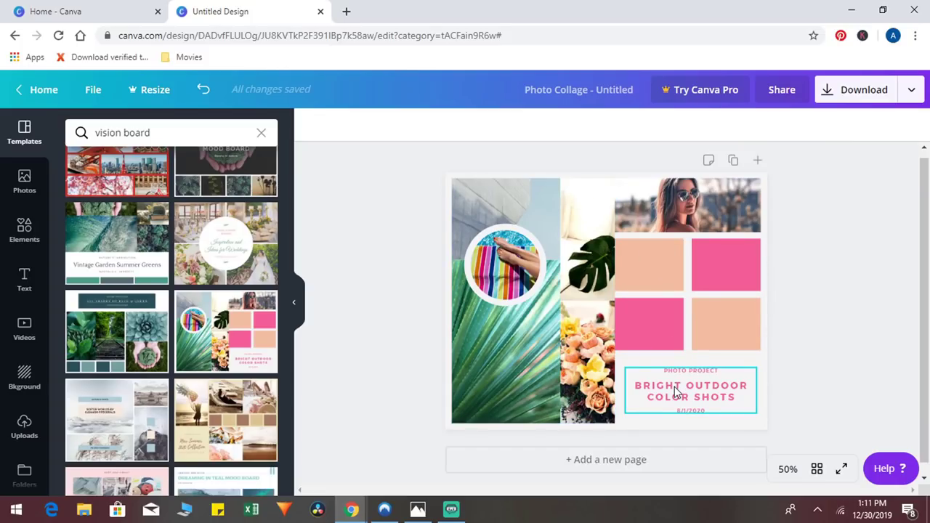
click(720, 399)
click(718, 371)
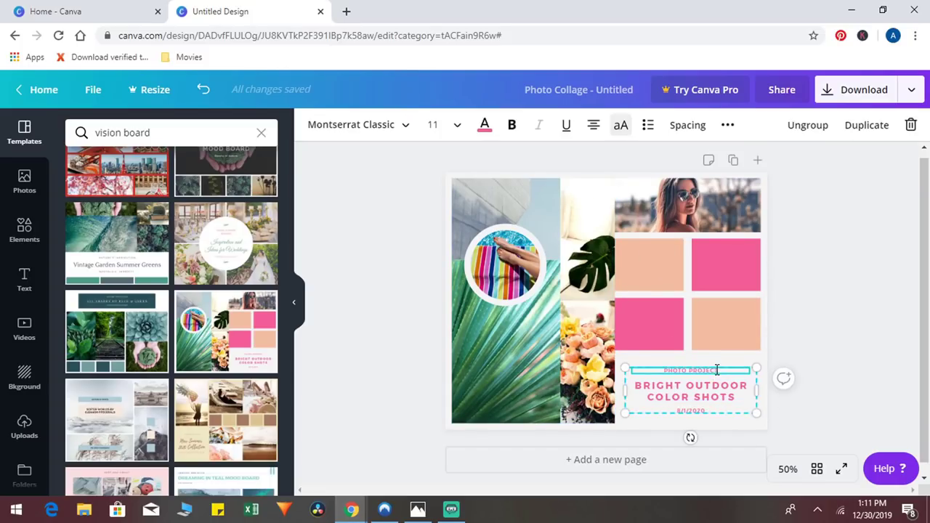
key(BackSpace)
key(BackSpace)
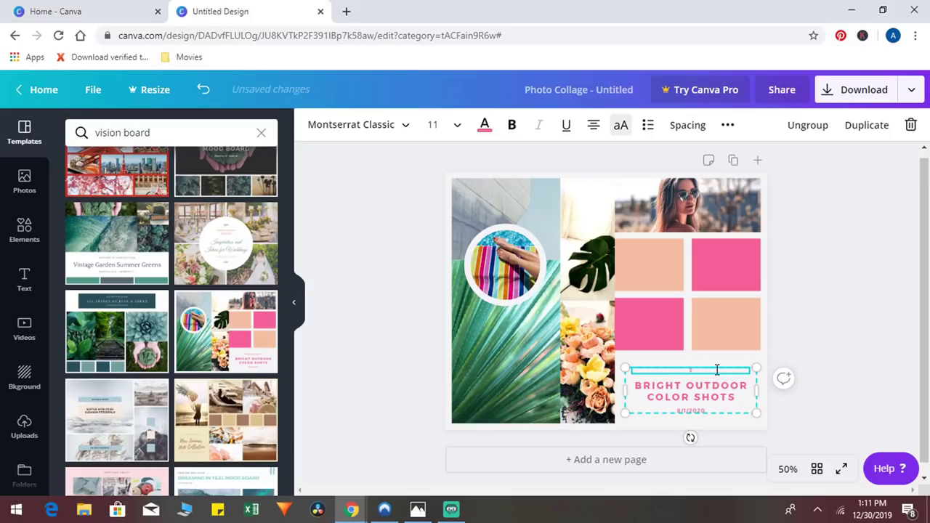
text(MY YEA)
Change the headline to SHOOTING SHOTS NO MATTER WHAT
click(733, 400)
key(BackSpace)
key(BackSpace)
key(BackSpace)
key(BackSpace)
key(BackSpace)
key(BackSpace)
key(BackSpace)
key(BackSpace)
key(BackSpace)
key(BackSpace)
key(BackSpace)
key(BackSpace)
key(BackSpace)
key(BackSpace)
key(BackSpace)
key(BackSpace)
key(BackSpace)
key(BackSpace)
key(BackSpace)
key(BackSpace)
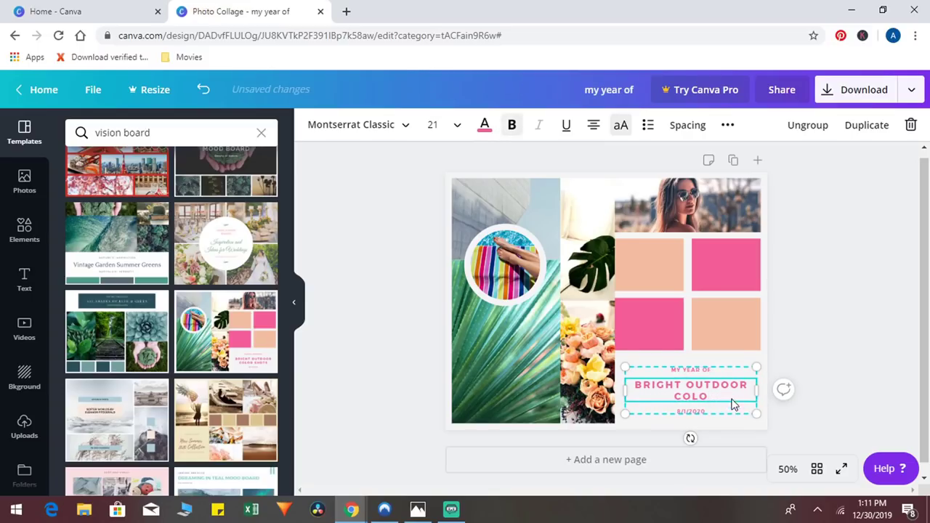
text(SHOOTING SHIT)
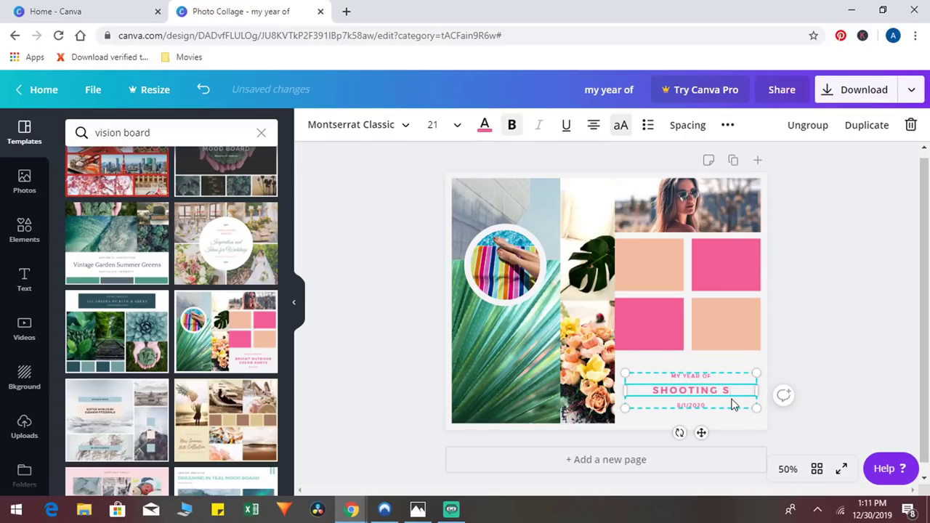
key(BackSpace)
key(BackSpace)
text(OTS)
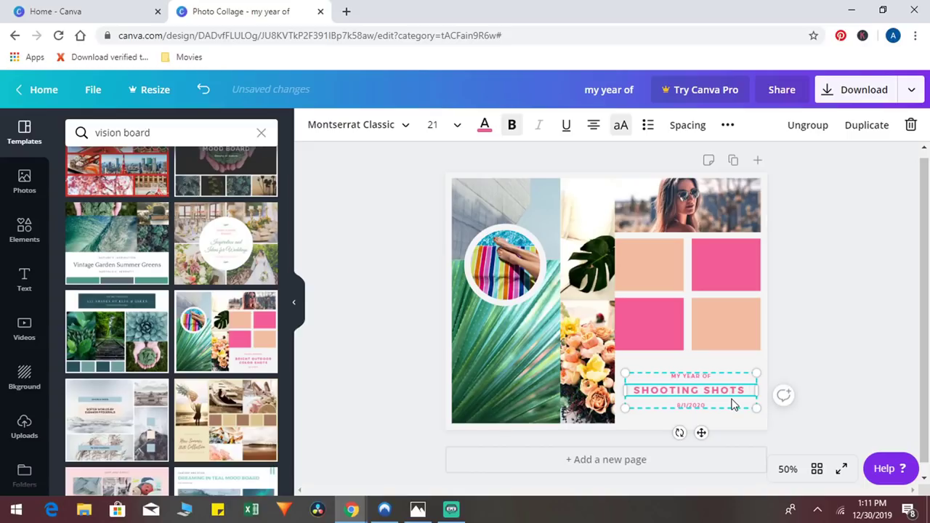
text( NO MATTER WHAT)
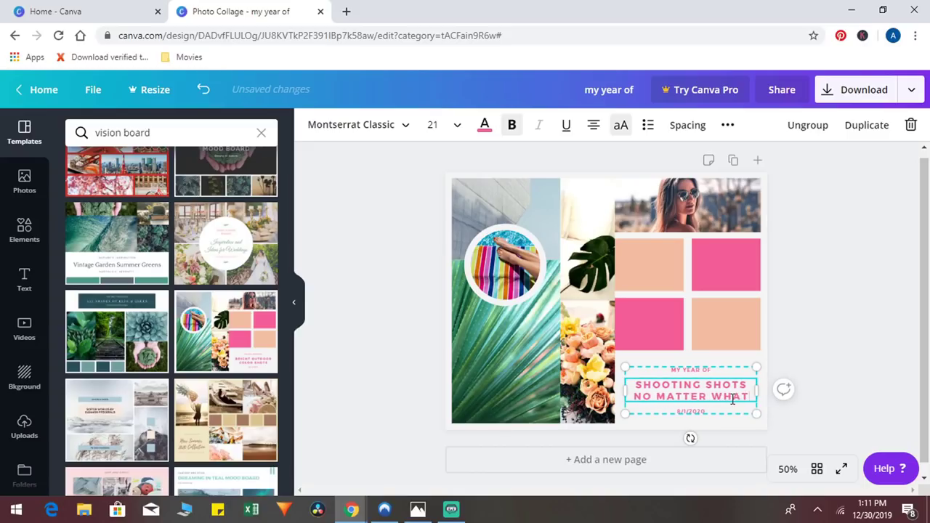
Trim the date line down to 2020 and deselect the caption
click(689, 412)
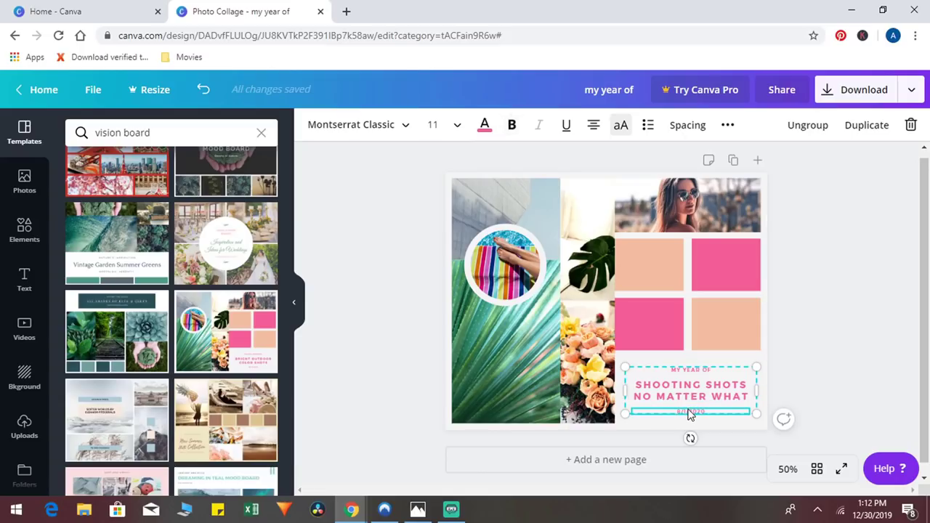
key(BackSpace)
key(BackSpace)
key(BackSpace)
key(BackSpace)
click(825, 336)
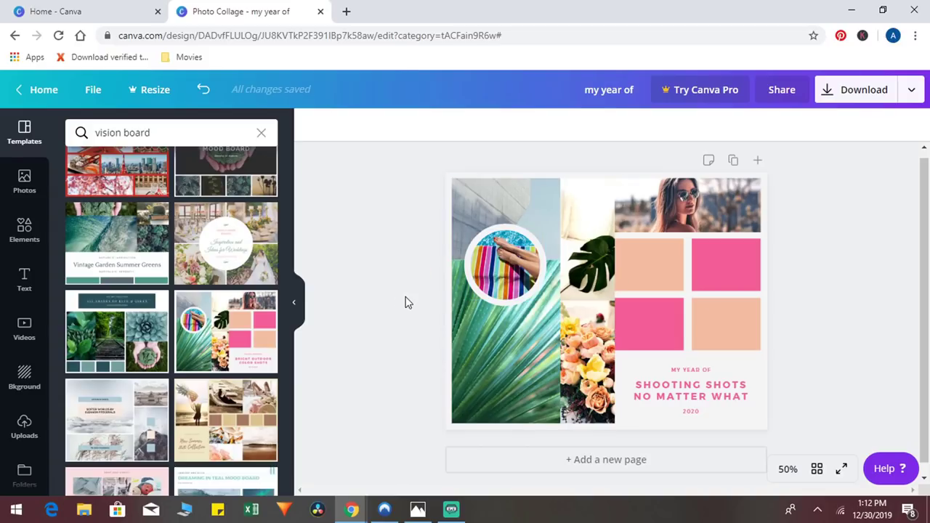
click(24, 433)
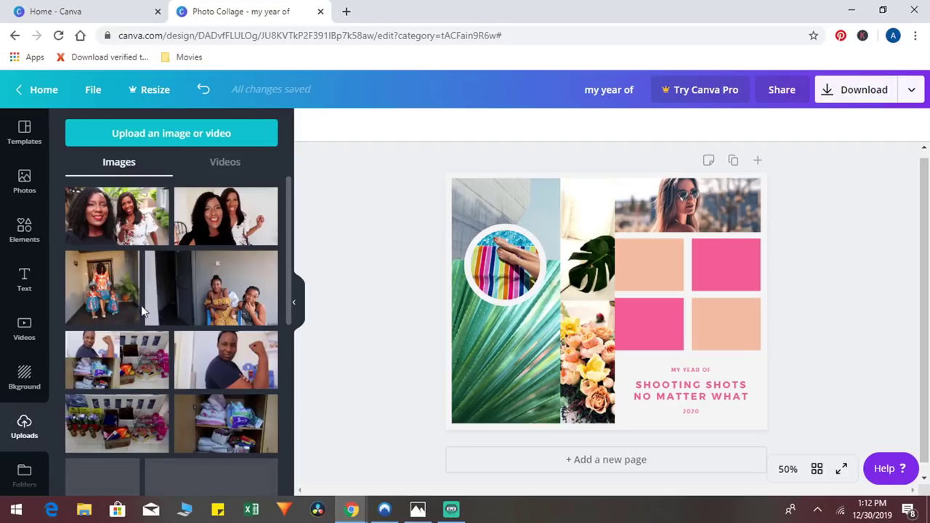
Add the uploaded photo of a woman with two girls, nudge it left, and select the palm-leaf photo
click(107, 291)
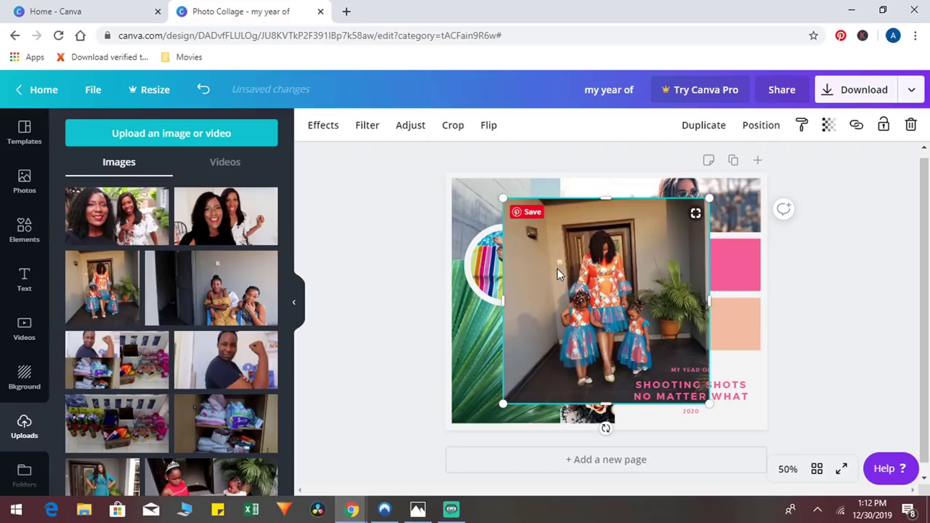
drag(557, 269, 511, 269)
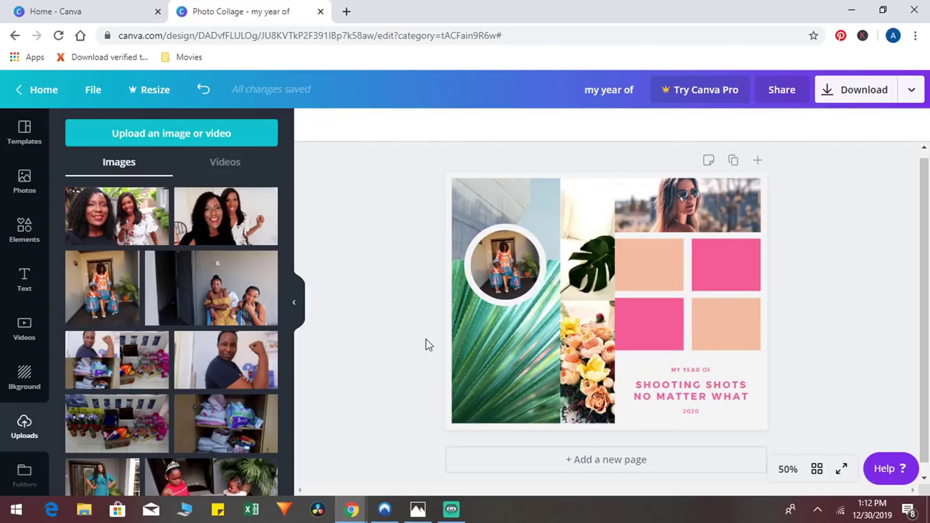
click(529, 369)
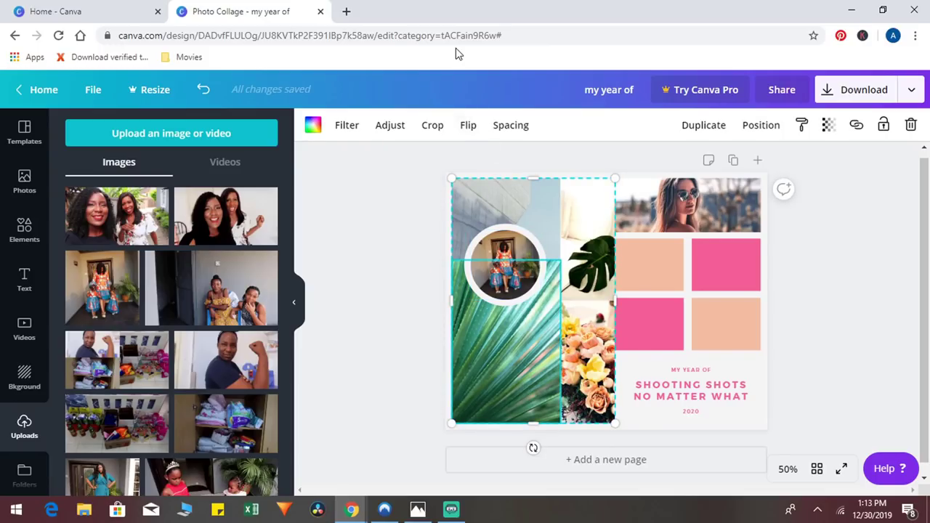
click(347, 12)
Search Google Images for 'greece islands' and download a blue-domed Santorini photo
text(greece)
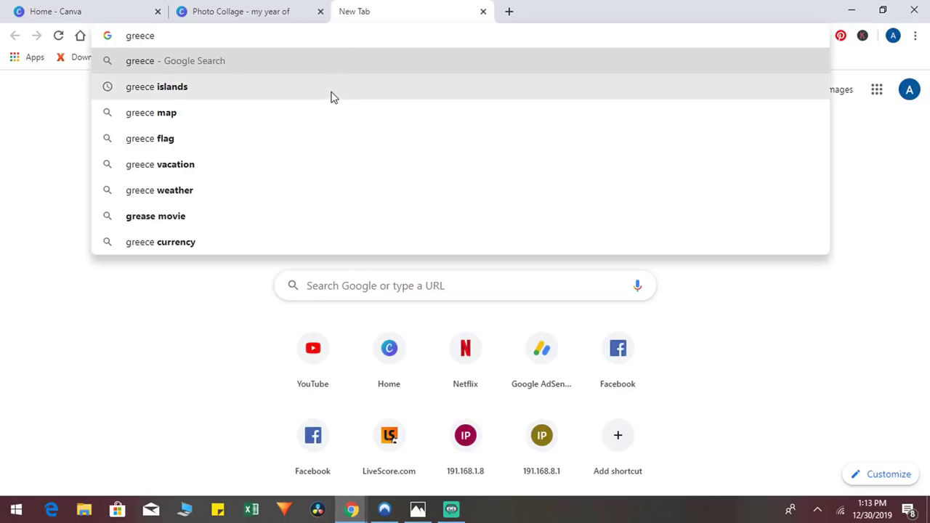
click(330, 93)
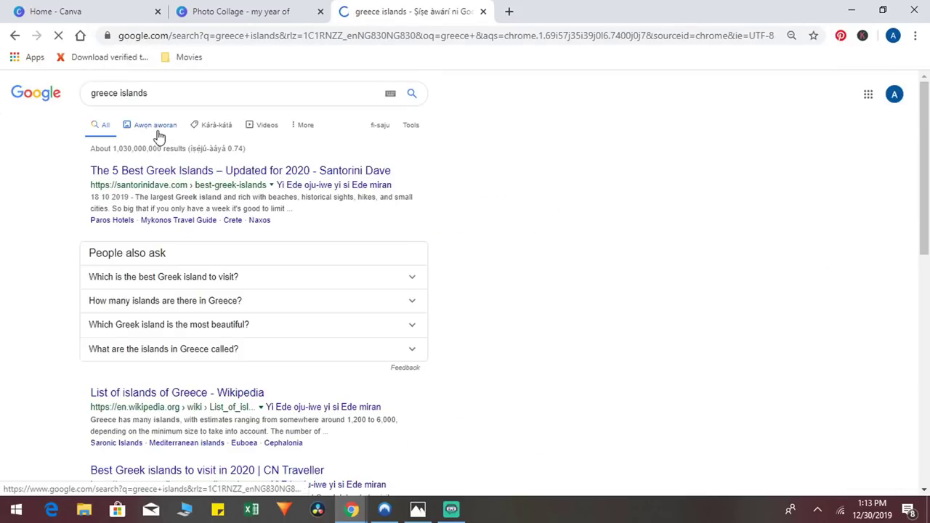
click(158, 129)
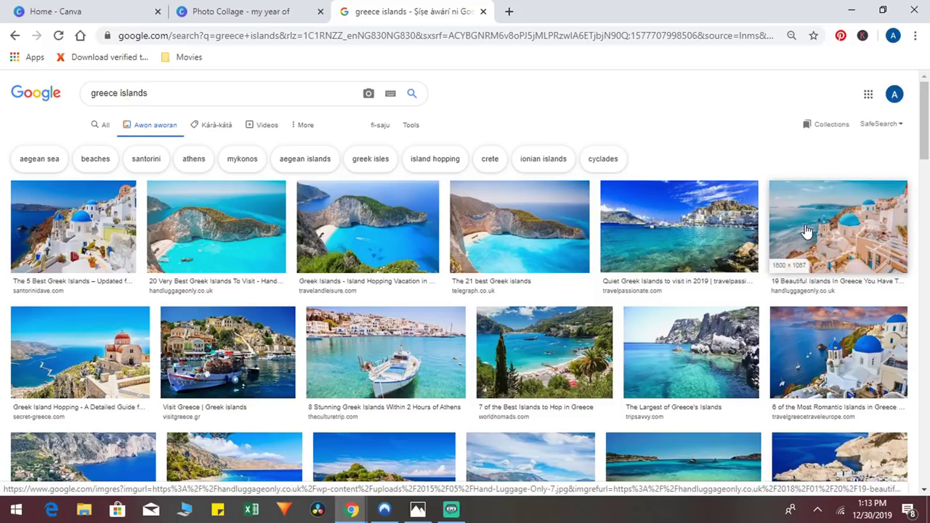
click(240, 10)
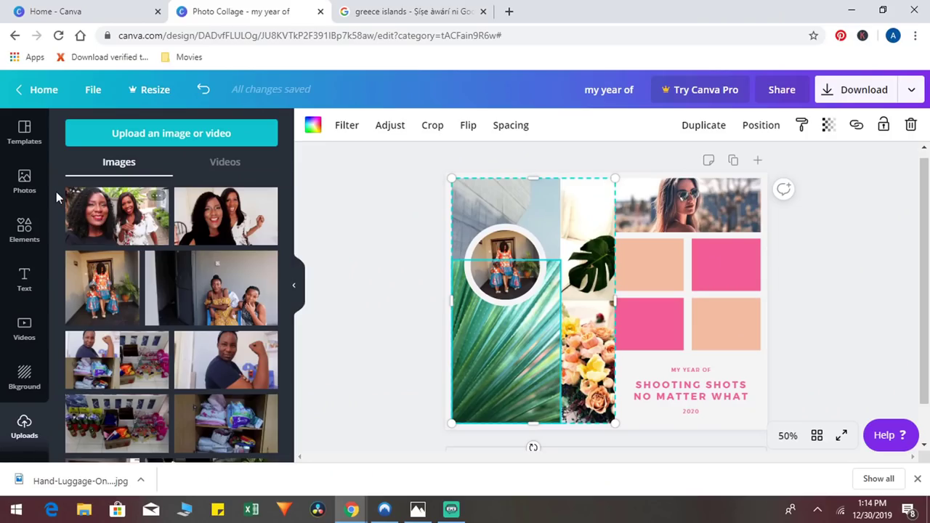
Upload Hand-Luggage-Only-7 from the Downloads folder to Canva
click(145, 137)
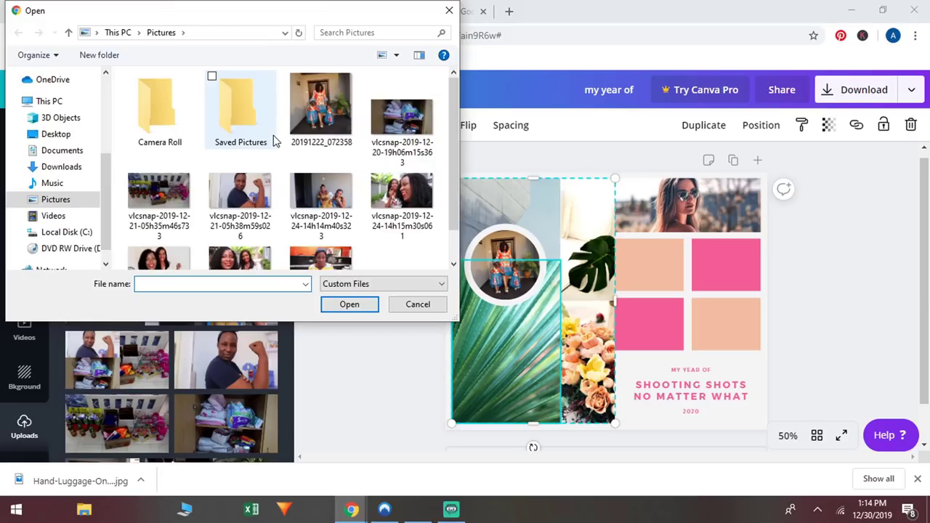
click(72, 175)
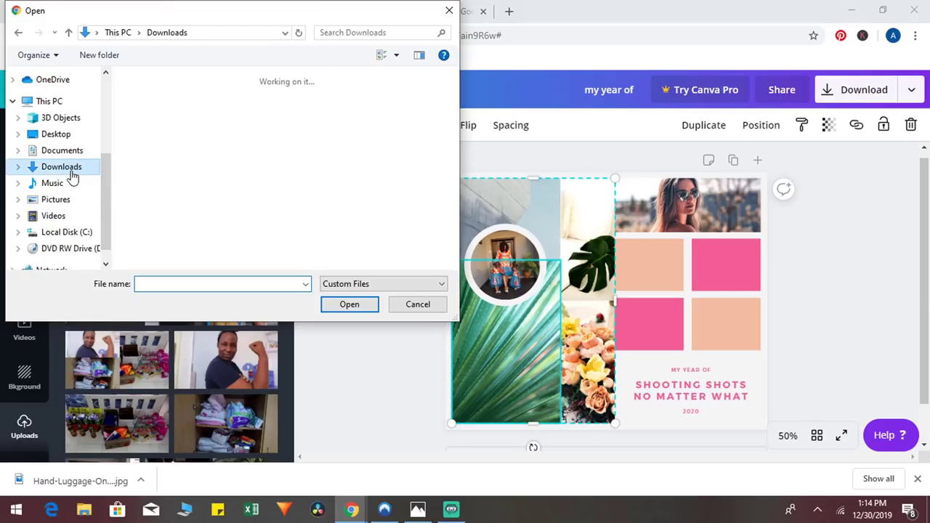
click(161, 120)
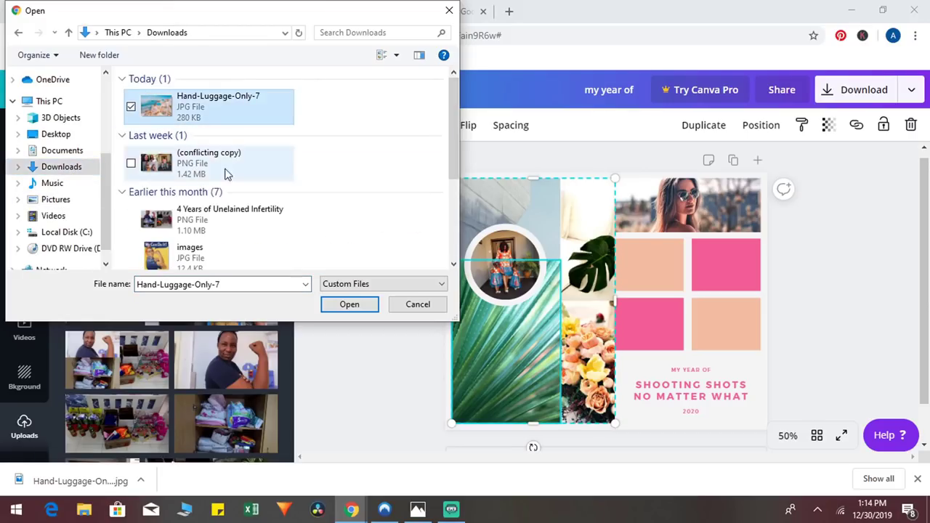
click(338, 304)
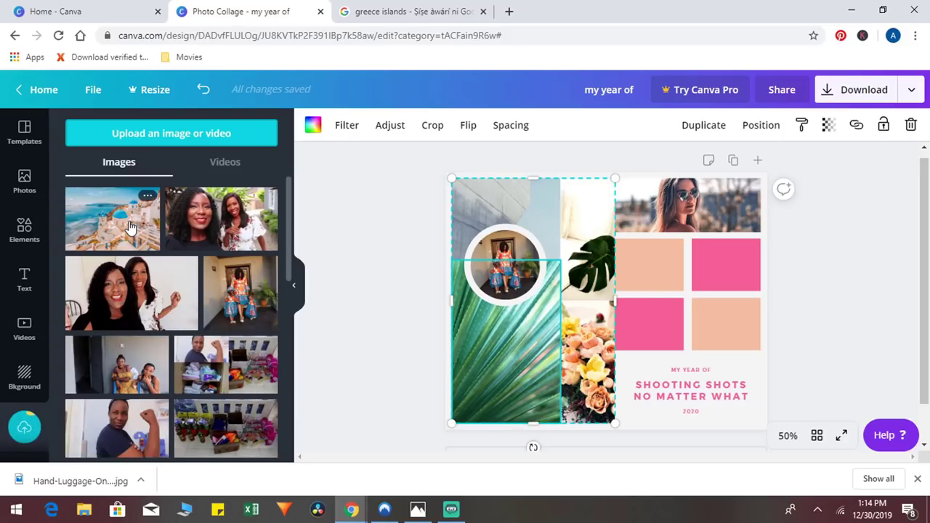
Drop the Greek island photo into the lower-left frame in place of the palm leaves
drag(131, 227, 473, 327)
click(383, 359)
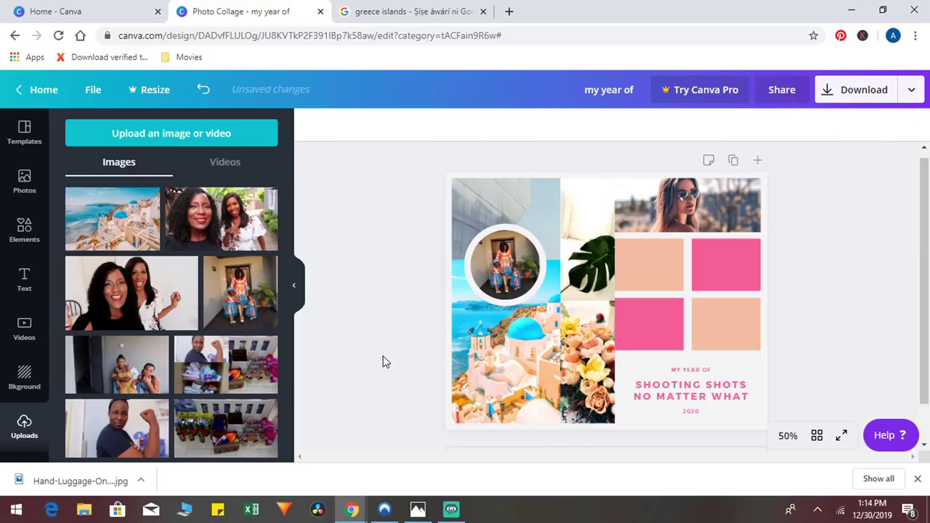
key(ctrl+Tab)
key(BackSpace)
key(BackSpace)
key(BackSpace)
key(BackSpace)
key(BackSpace)
key(BackSpace)
key(BackSpace)
key(BackSpace)
key(BackSpace)
key(BackSpace)
key(BackSpace)
key(BackSpace)
key(BackSpace)
key(BackSpace)
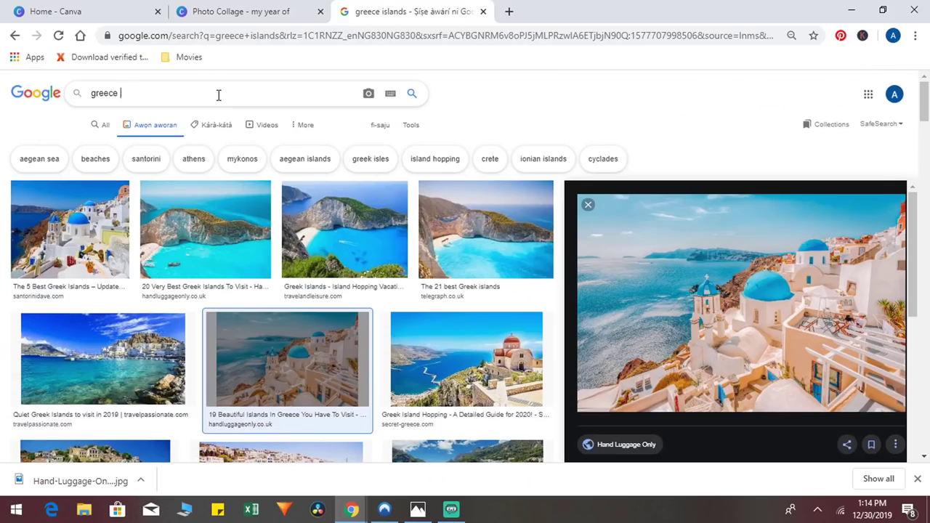
Run a Google image search for 'black glrl bikini body'
text(bla)
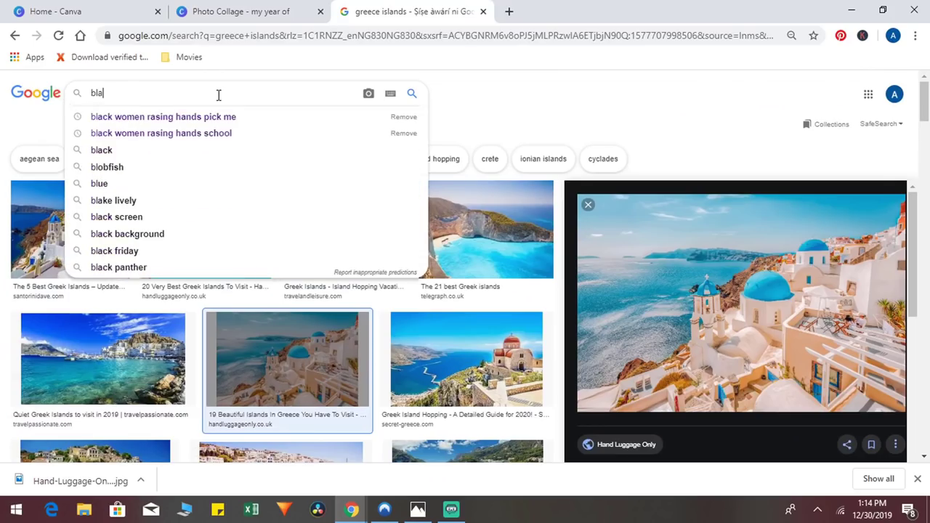
text(ck glrl )
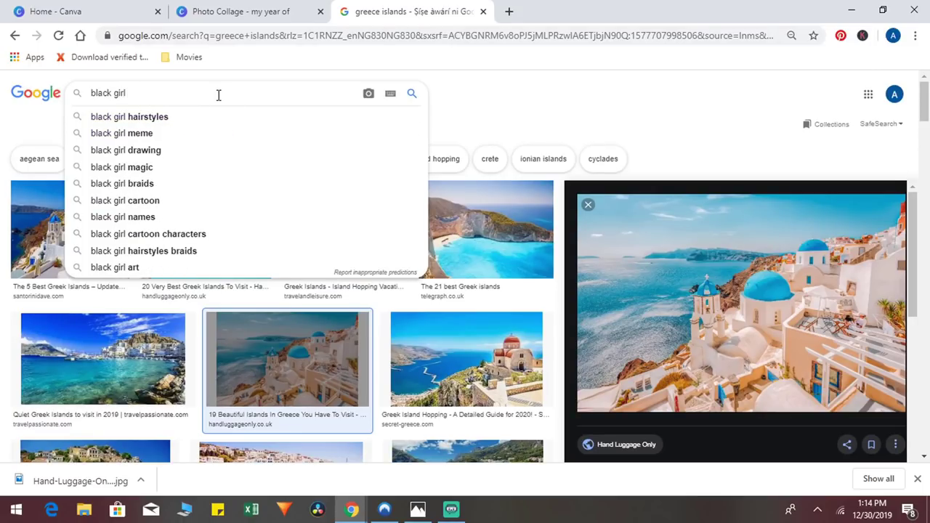
text(bikini )
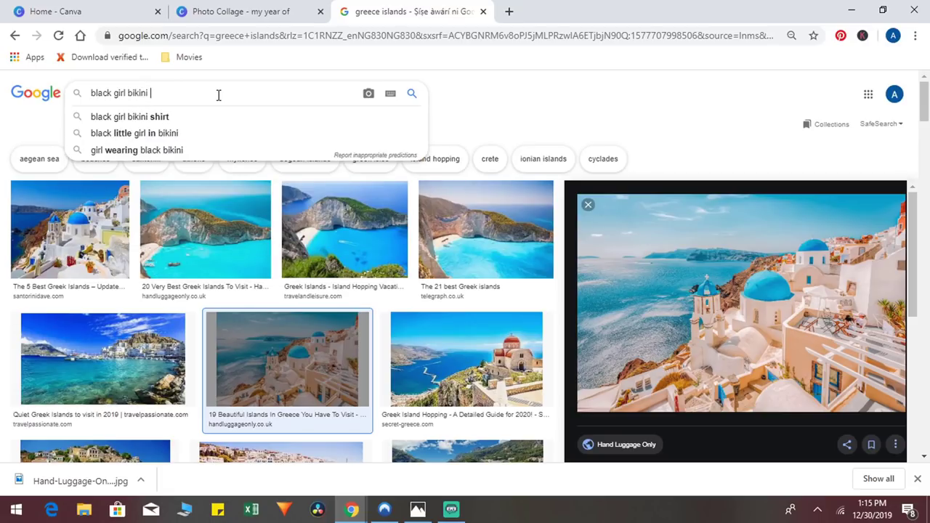
text(body)
key(Return)
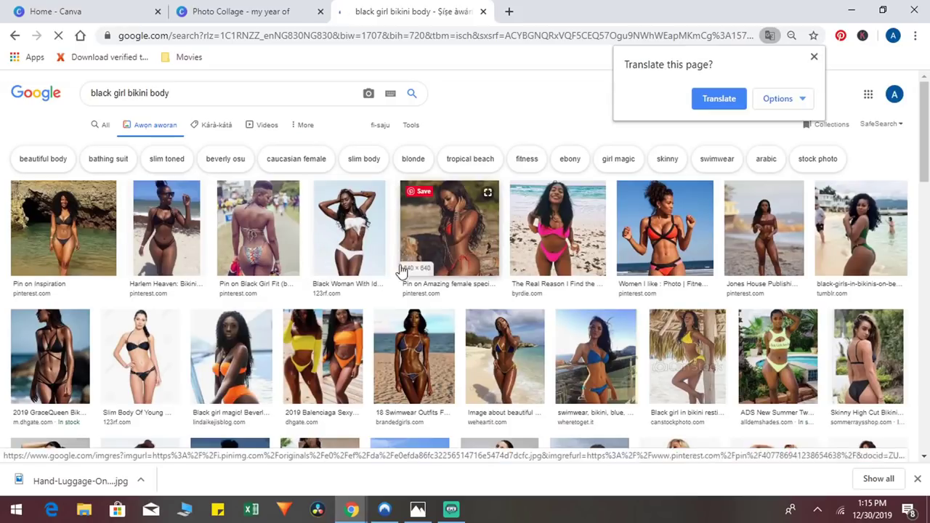
scroll(192, 395, down, 1)
scroll(193, 395, down, 1)
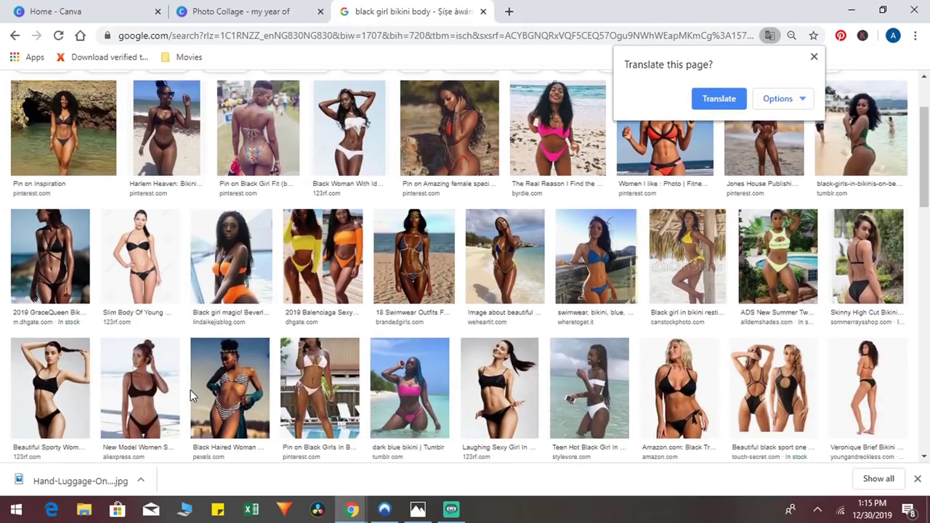
scroll(193, 394, down, 3)
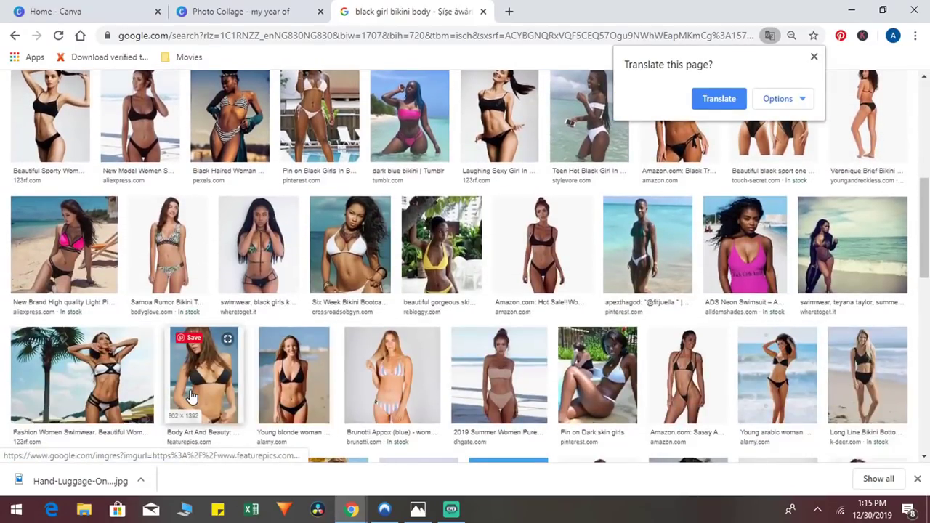
scroll(193, 394, up, 4)
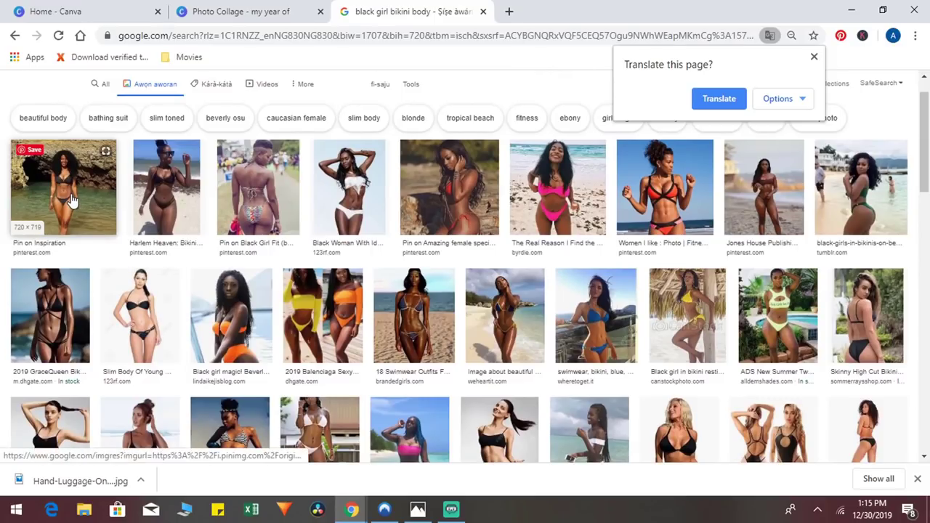
Save the first result's image, a woman in a black bikini at a rocky shore
click(70, 201)
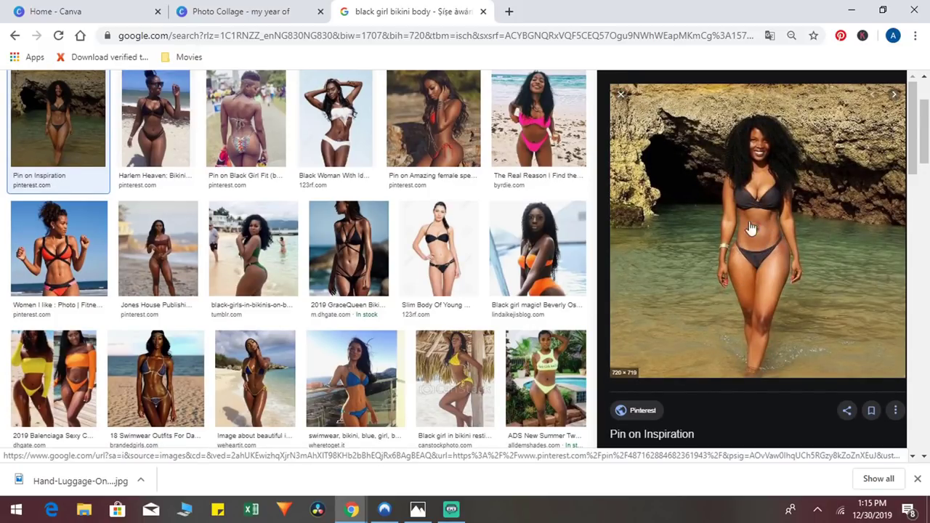
right_click(743, 269)
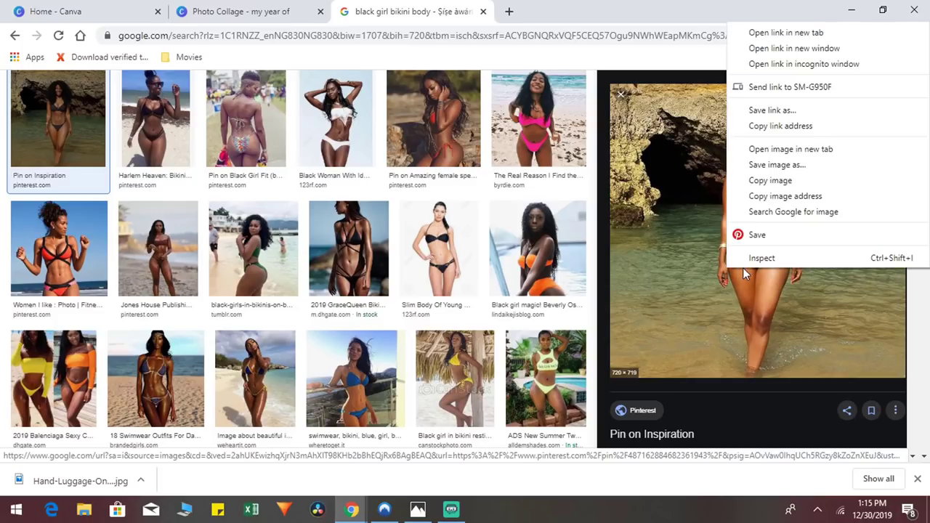
click(781, 166)
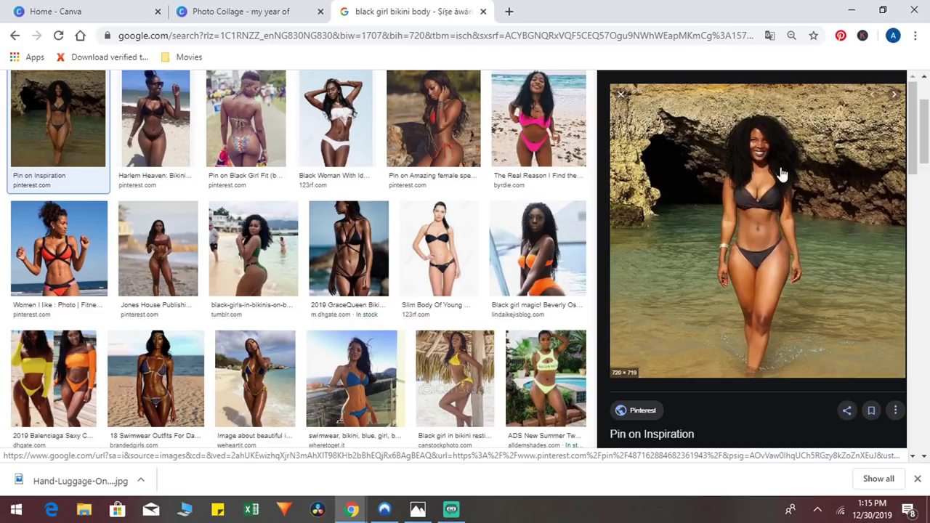
click(240, 11)
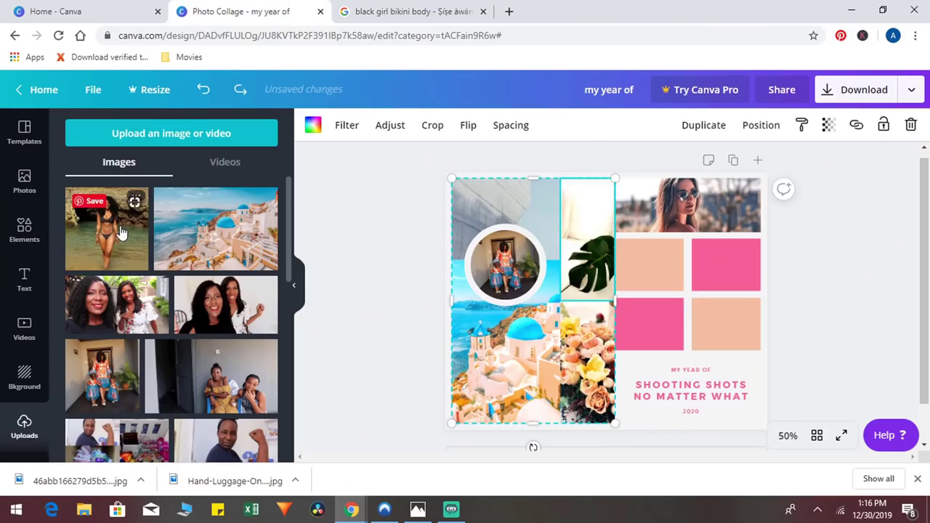
Drag the bikini beach photo from Uploads onto the flower frame in the middle column
drag(122, 233, 594, 372)
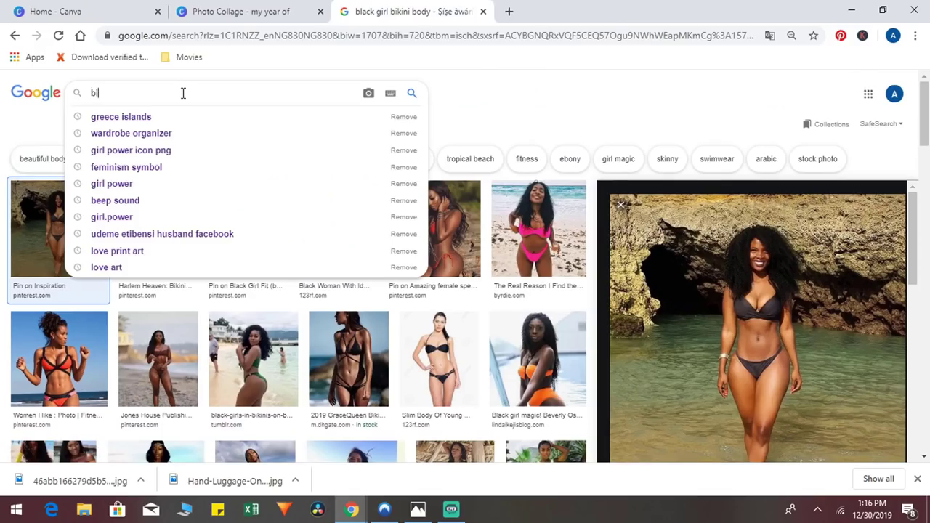
Search Google Images for 'bible'
text(bible)
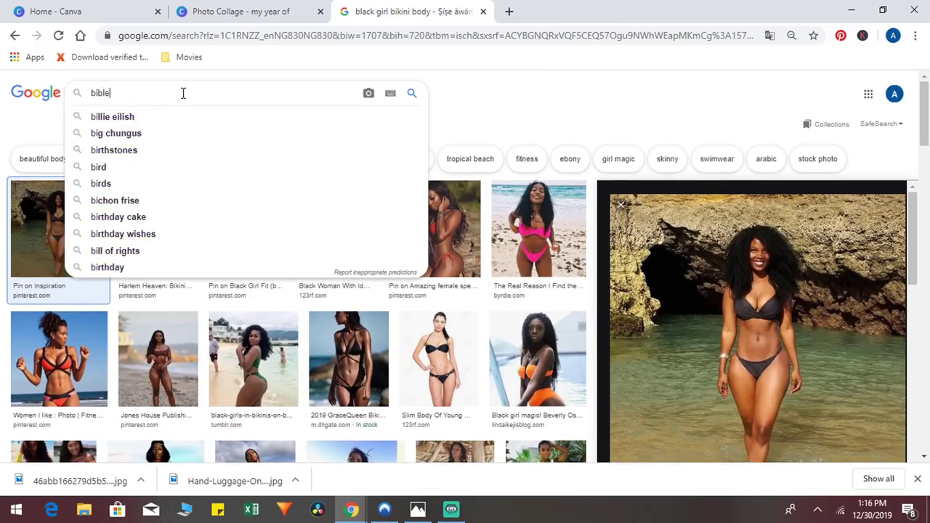
key(Return)
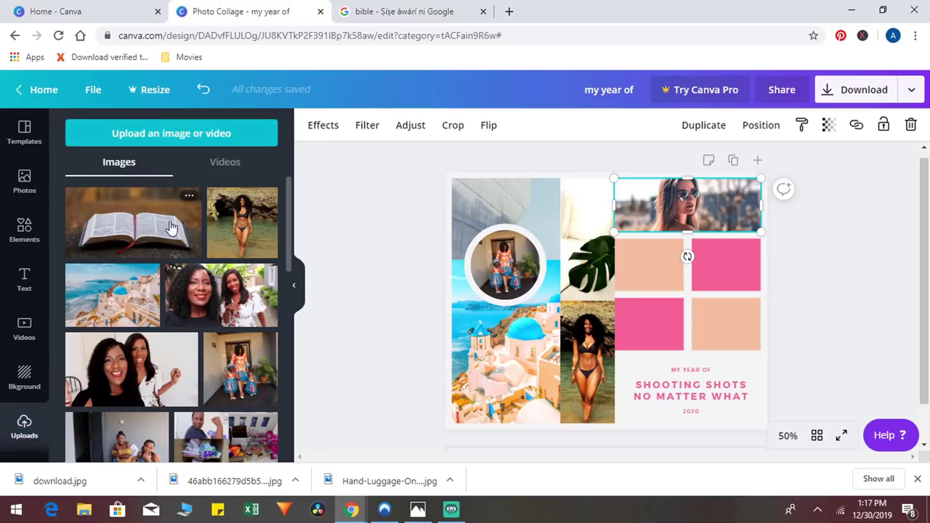
Put the bible photo in the top-right frame, adjust its crop, and add a default heading
drag(151, 230, 692, 217)
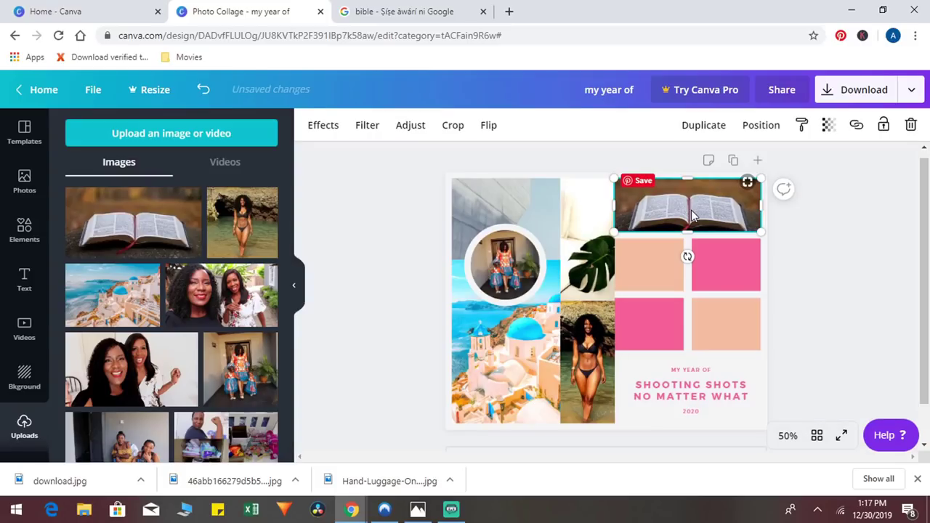
double_click(692, 215)
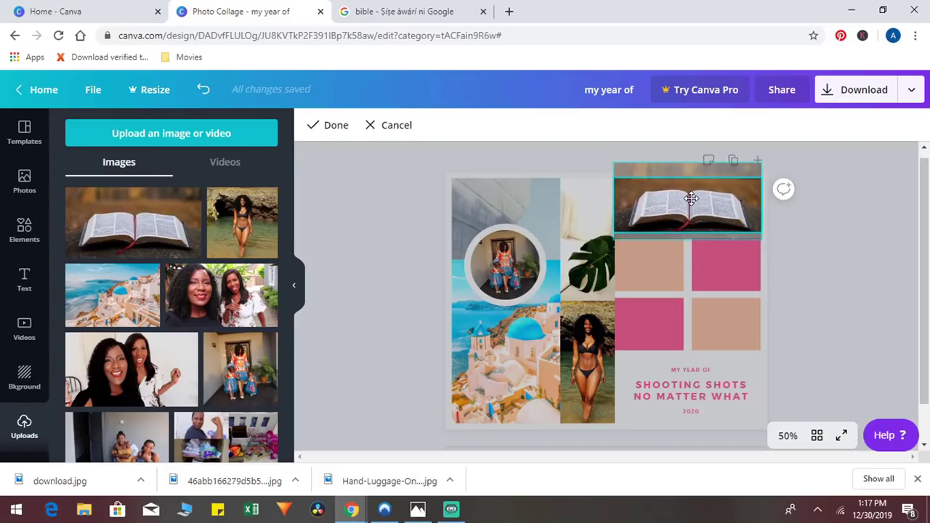
click(860, 225)
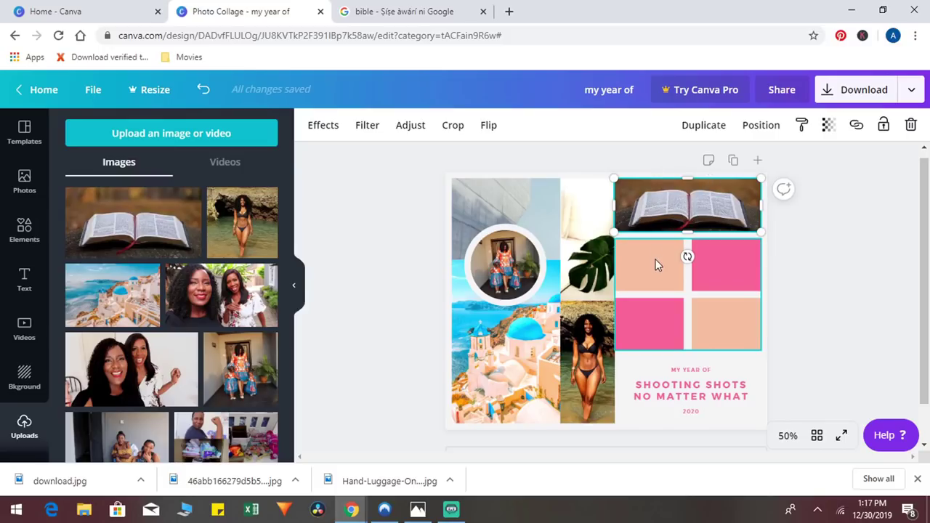
click(27, 280)
click(142, 312)
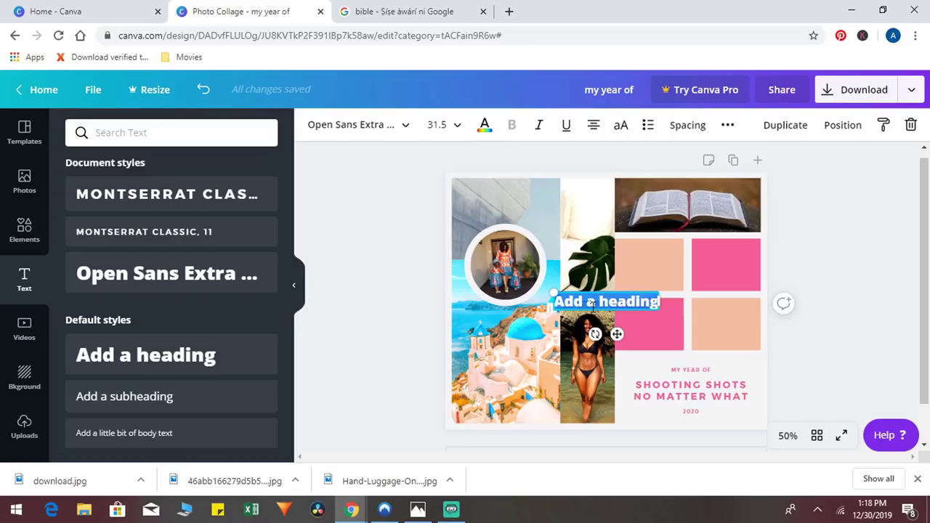
Enter the FORGIVENESS heading and colour it dark green, after trying pink and blue
text(FORGIVENESS)
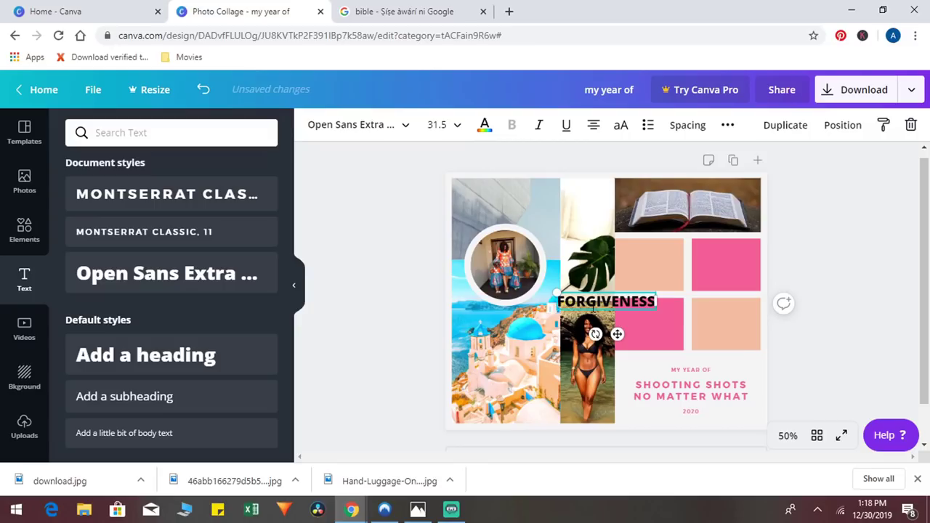
click(484, 125)
click(189, 194)
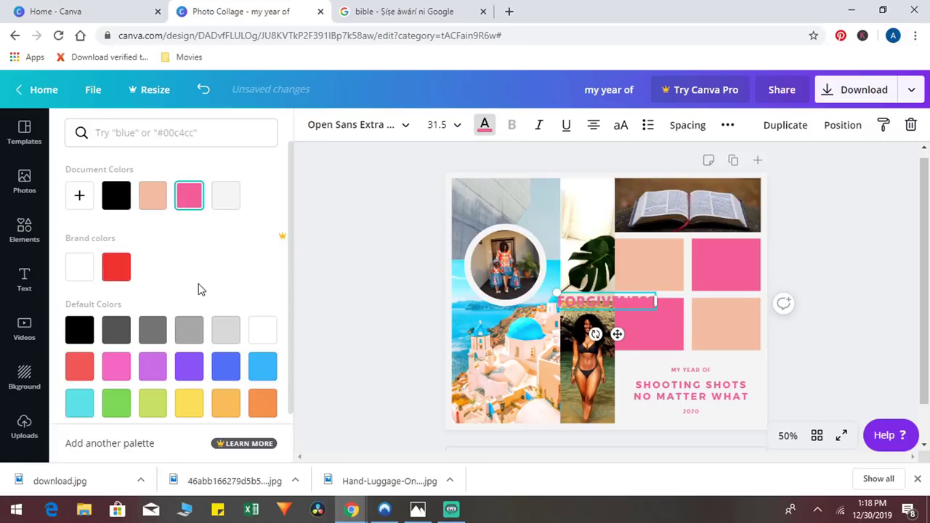
click(262, 367)
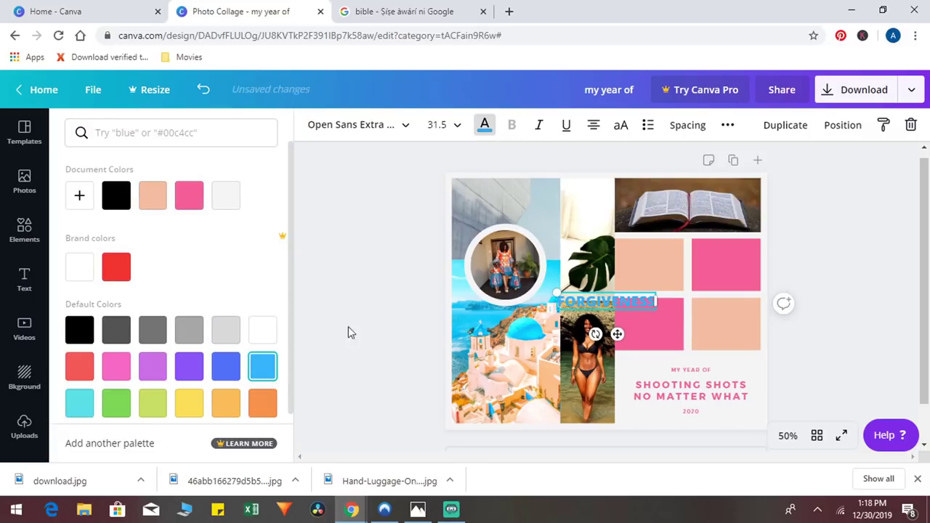
click(129, 400)
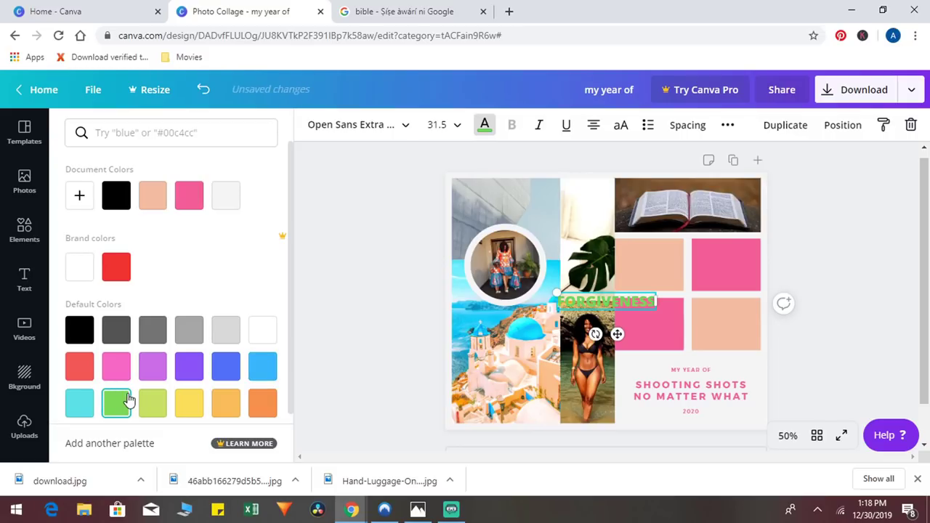
click(131, 133)
text(GREEN)
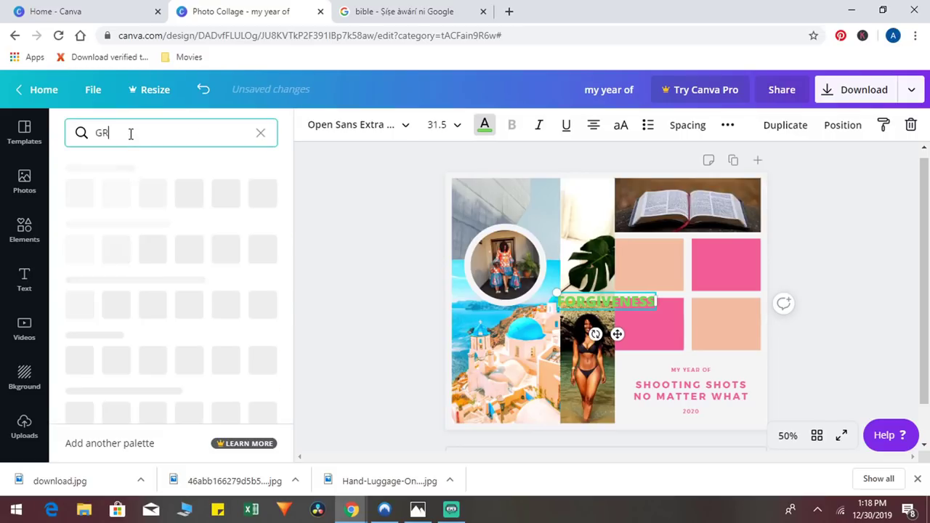
click(81, 193)
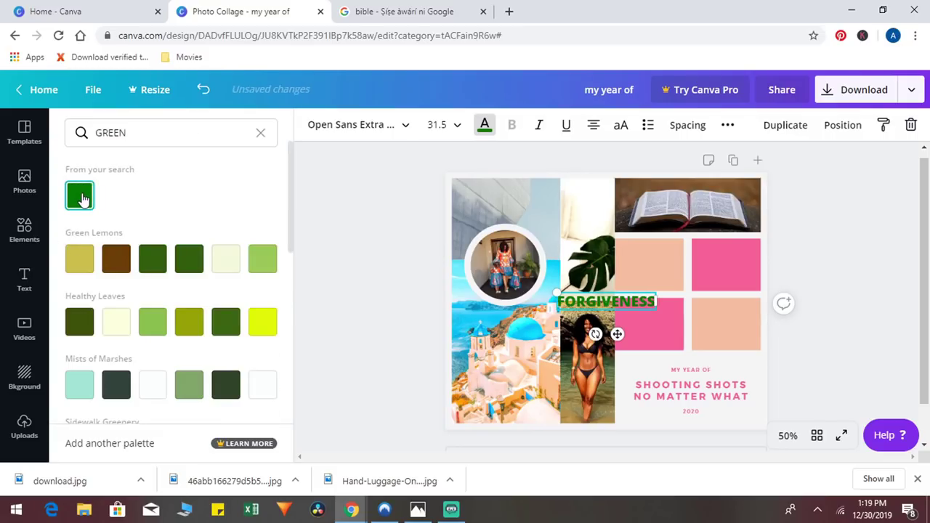
click(156, 259)
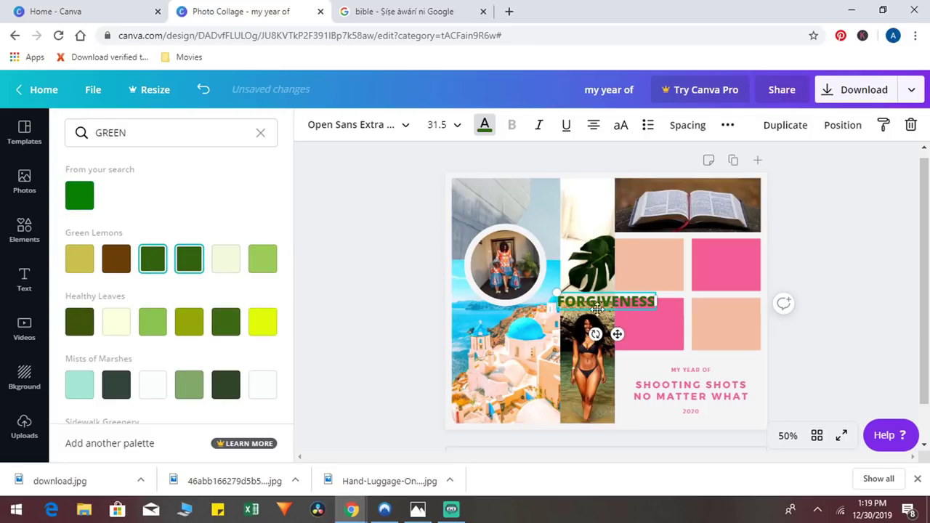
Set the heading to font size 36, enlarge it, and move it to the collage's top-left corner
click(452, 128)
scroll(446, 312, down, 3)
scroll(446, 313, down, 2)
scroll(458, 211, up, 1)
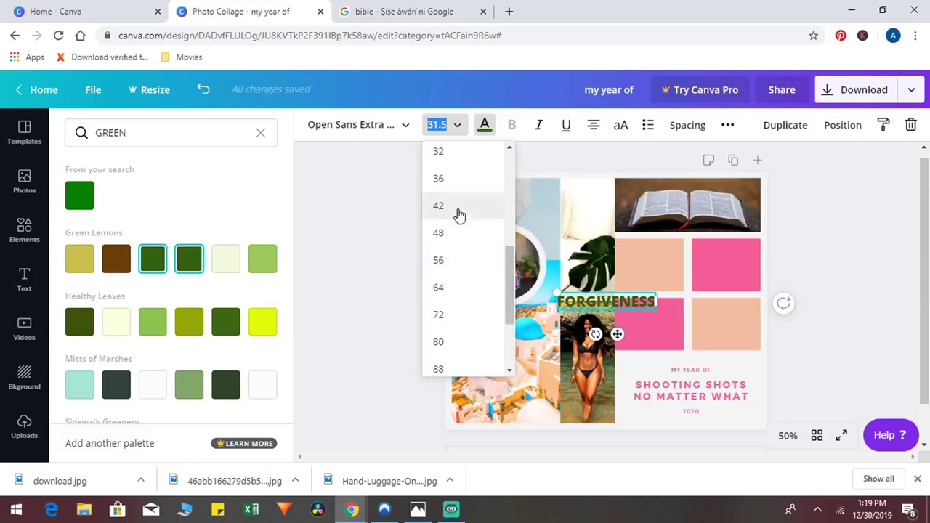
click(451, 181)
drag(547, 287, 538, 285)
click(839, 262)
click(615, 325)
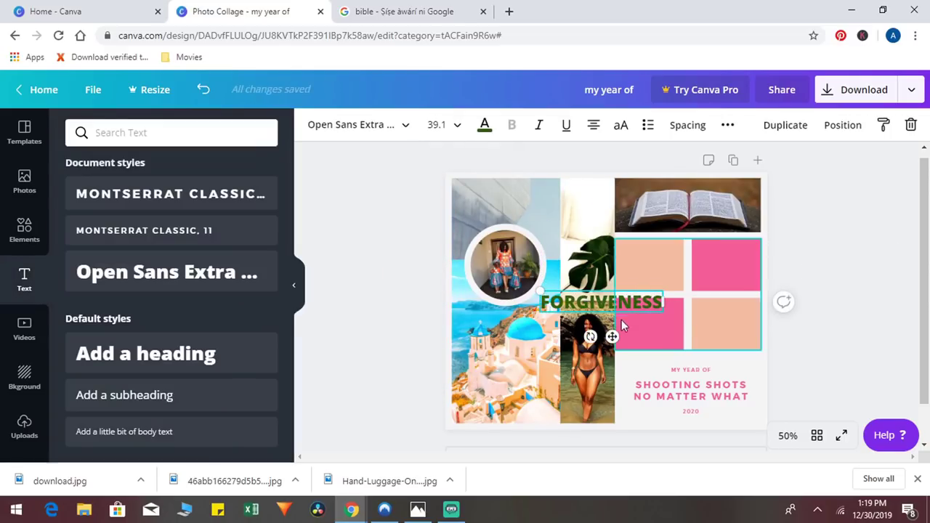
drag(615, 334, 524, 220)
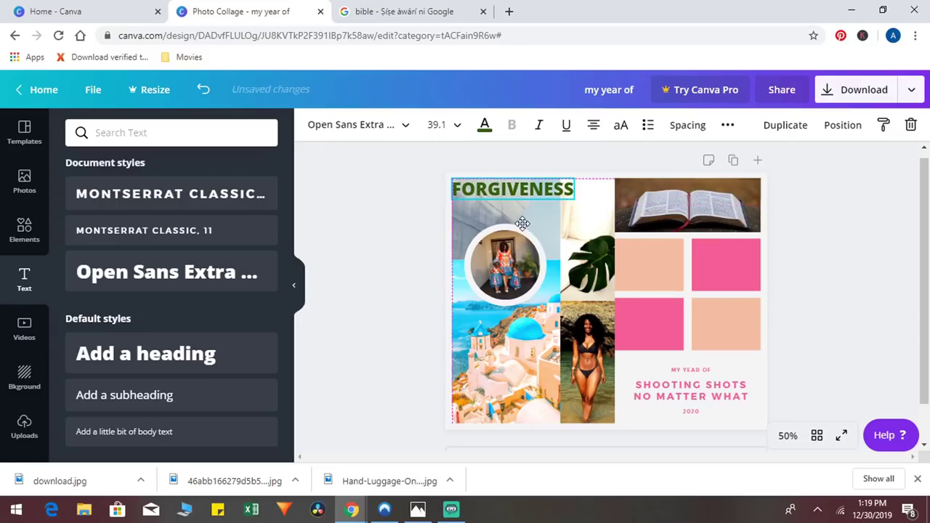
click(868, 89)
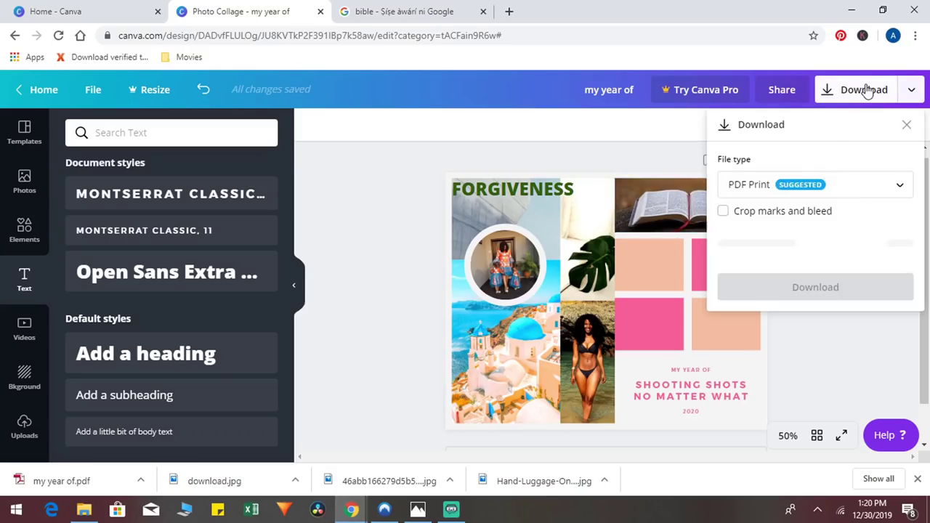
Download the collage as a PNG image, 'my year of.png'
click(838, 195)
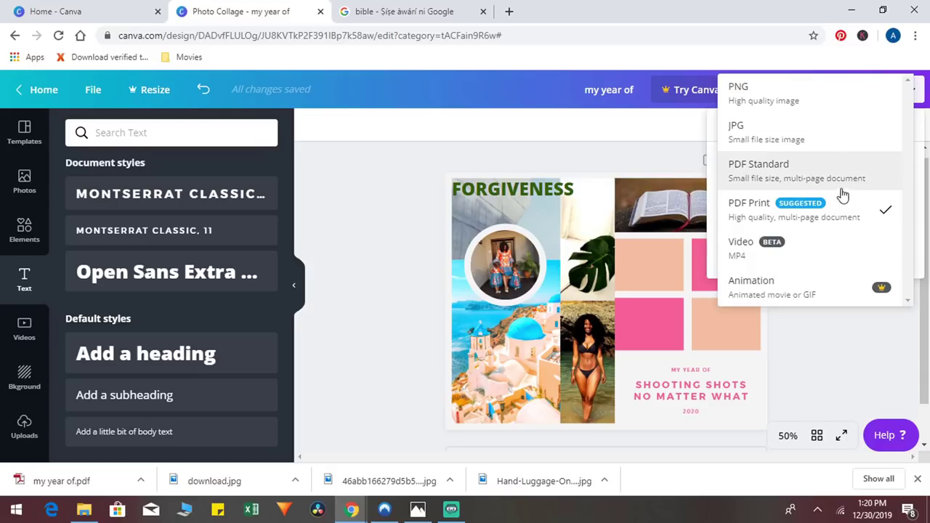
click(841, 107)
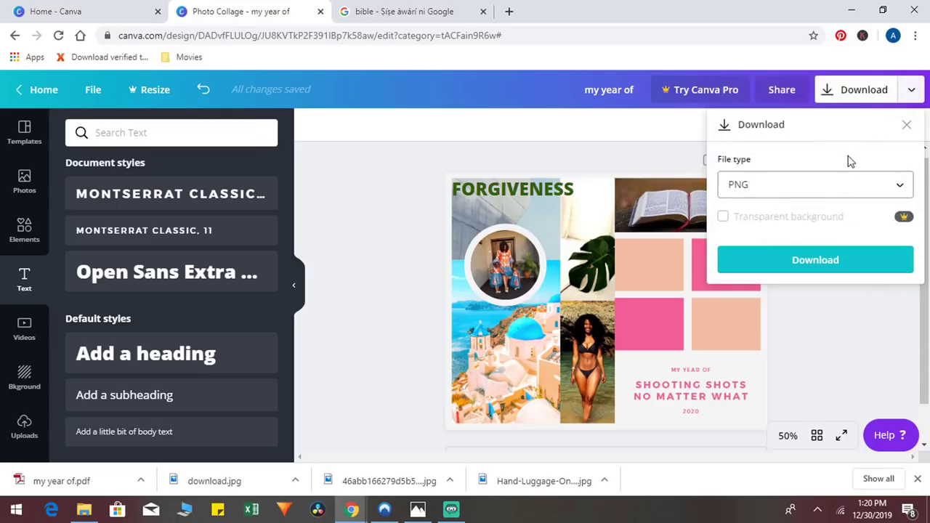
click(829, 267)
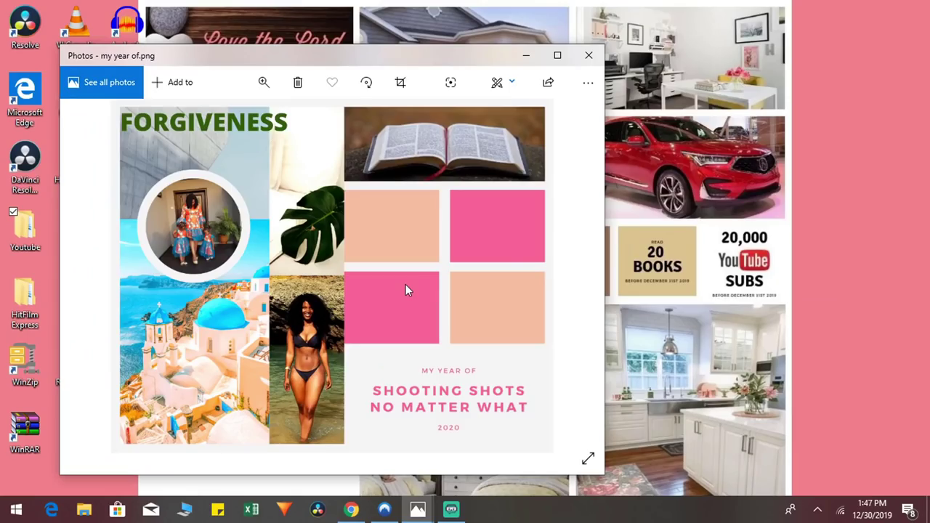
Set 'my year of.png' as the desktop background from Windows Photos
right_click(405, 291)
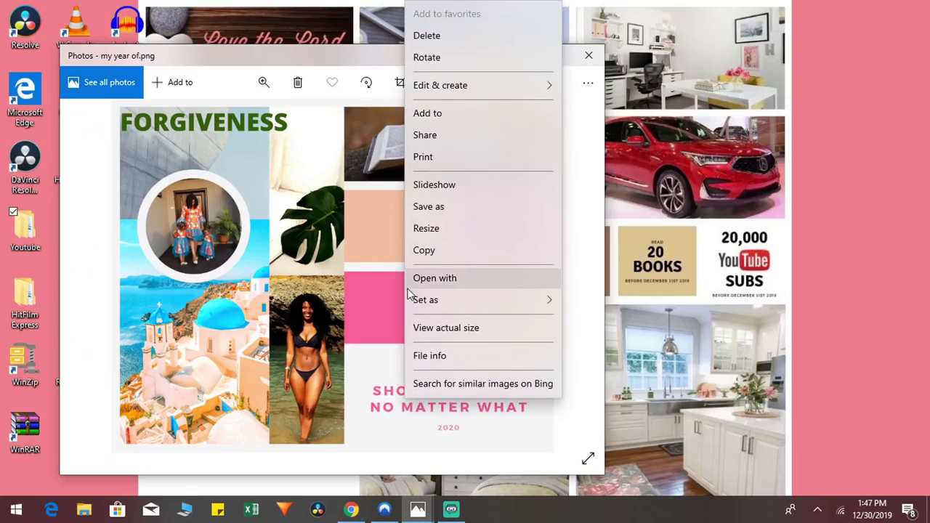
mouse_move(421, 300)
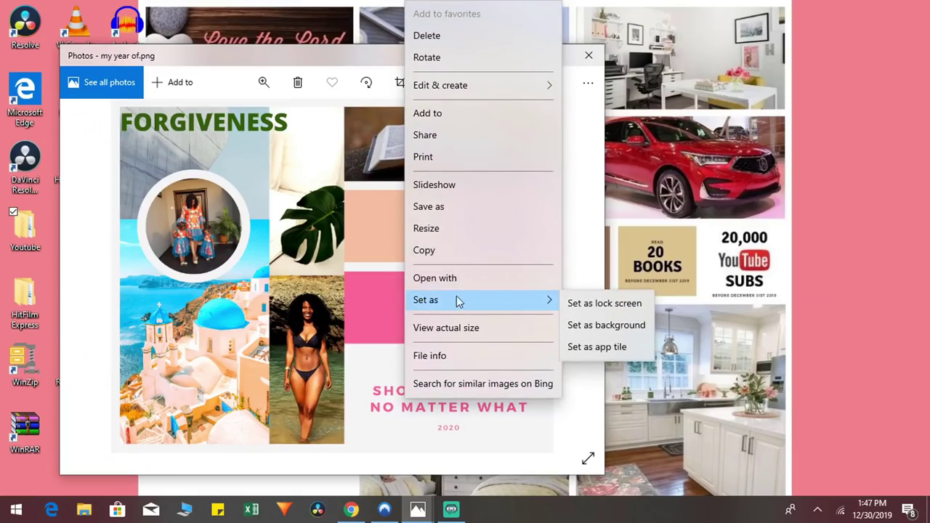
click(605, 327)
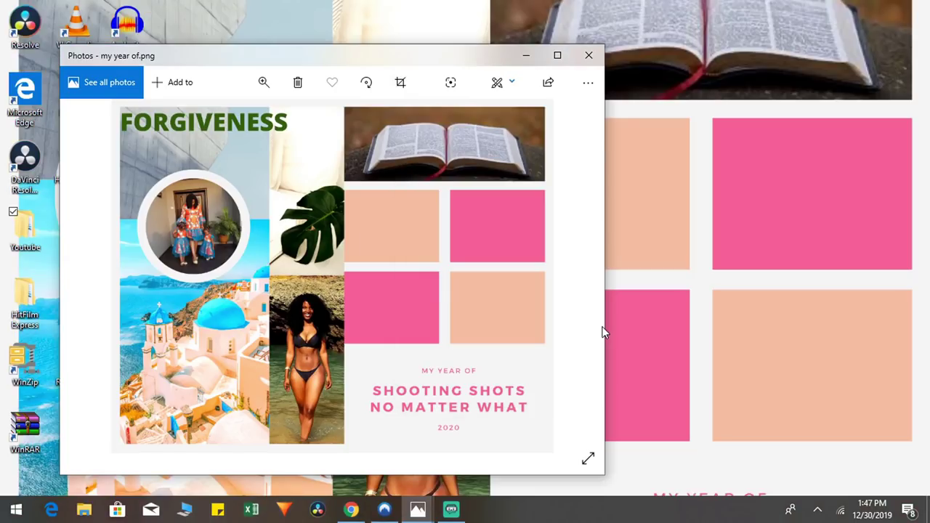
Keep Picture as the background type, select the collage, and set its fit to Fit
click(527, 55)
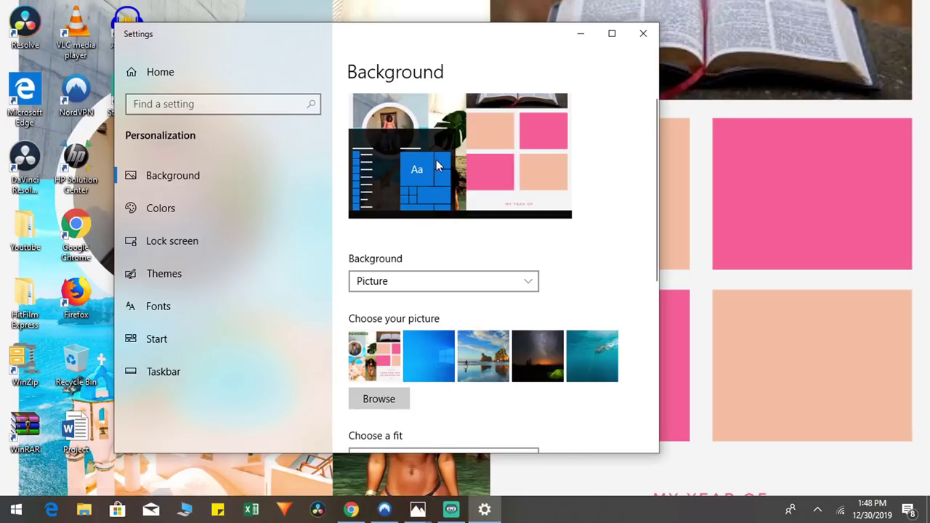
click(412, 285)
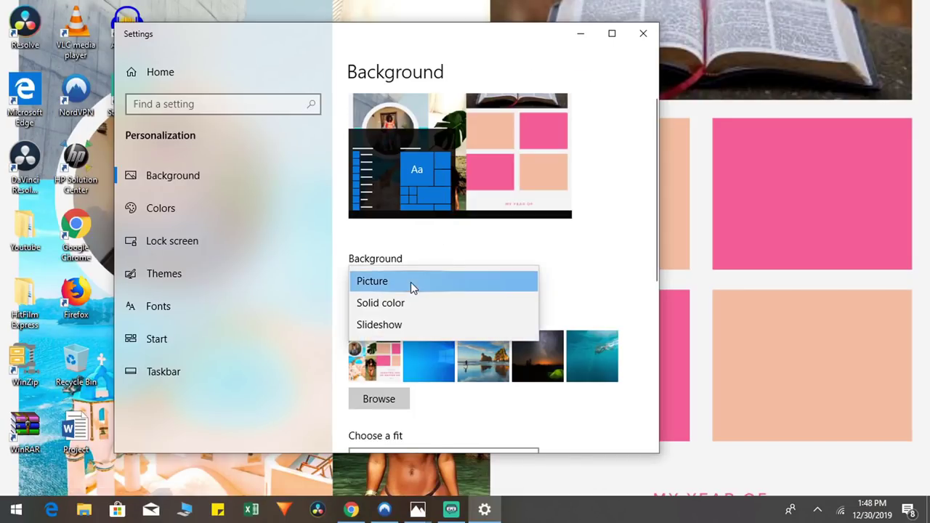
click(410, 282)
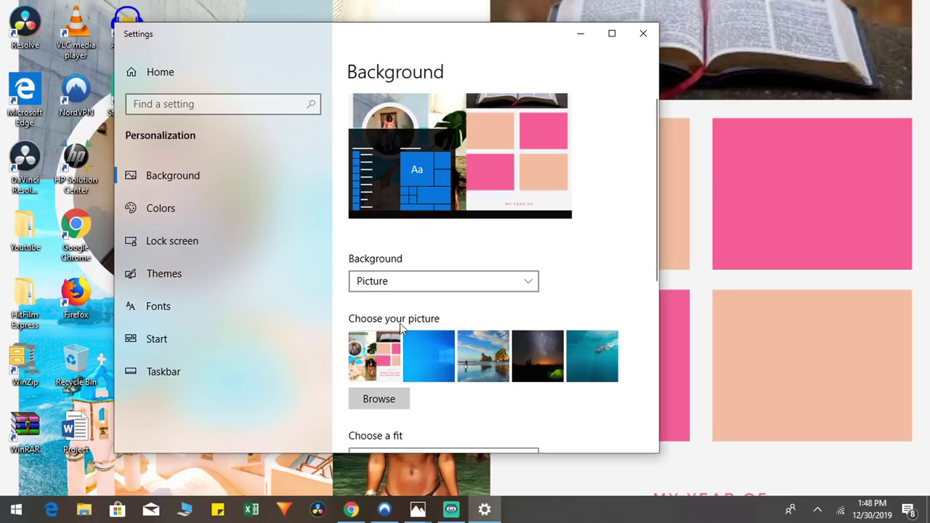
click(389, 359)
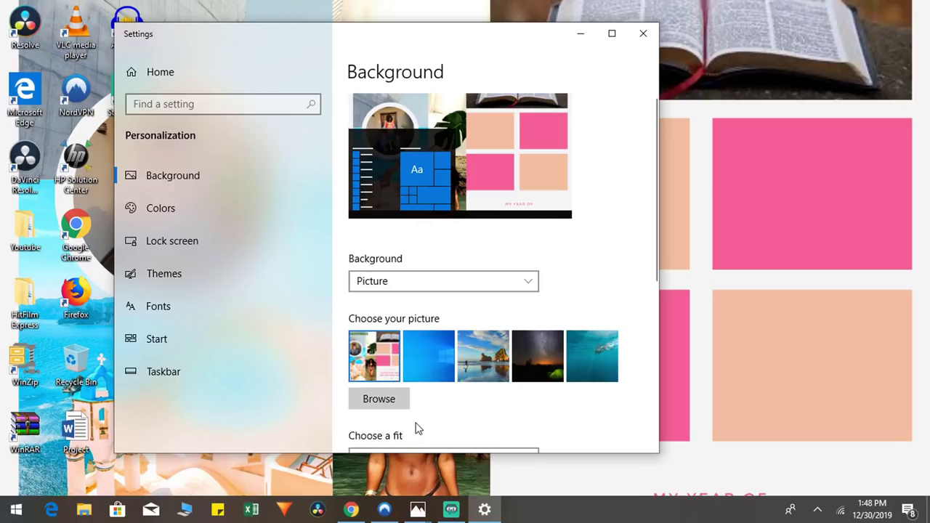
scroll(418, 427, down, 1)
click(412, 391)
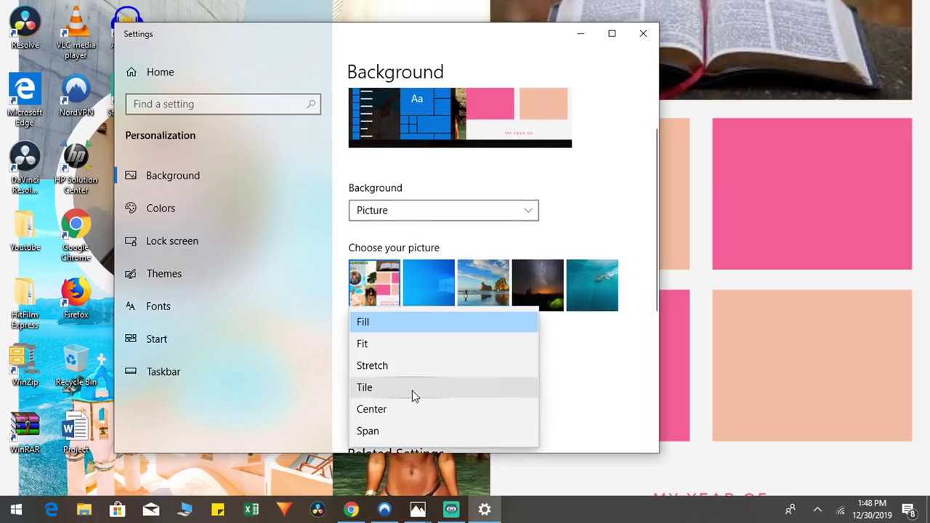
click(411, 346)
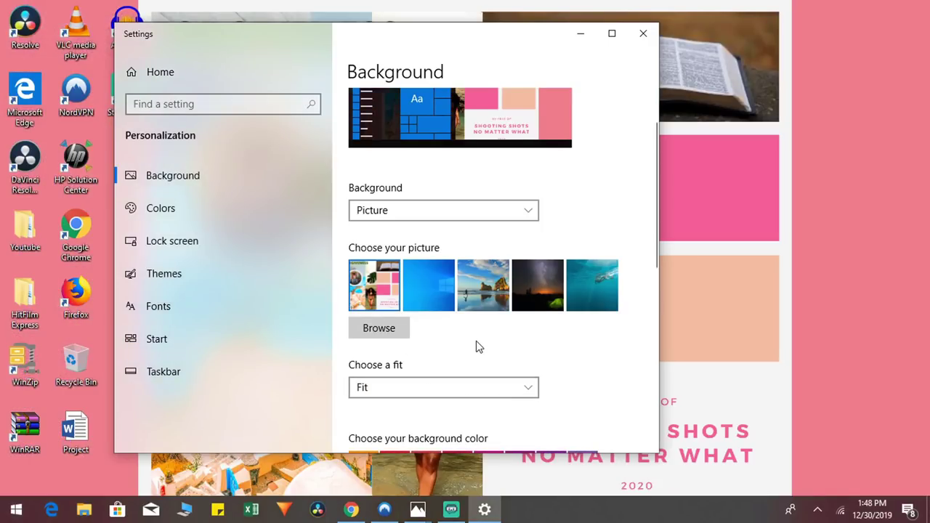
Reconfirm the Fit setting, choose navy blue as the background colour, and minimize Settings
scroll(477, 346, down, 4)
scroll(476, 341, down, 1)
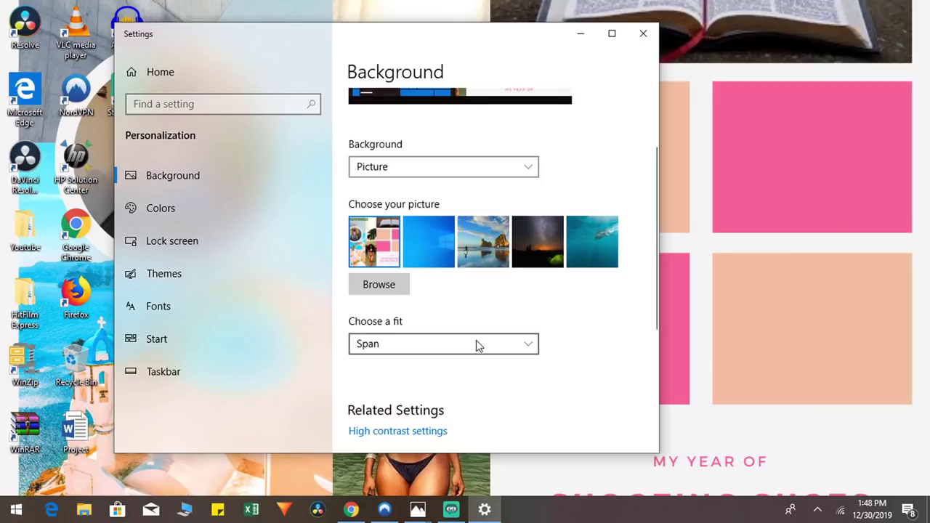
click(476, 343)
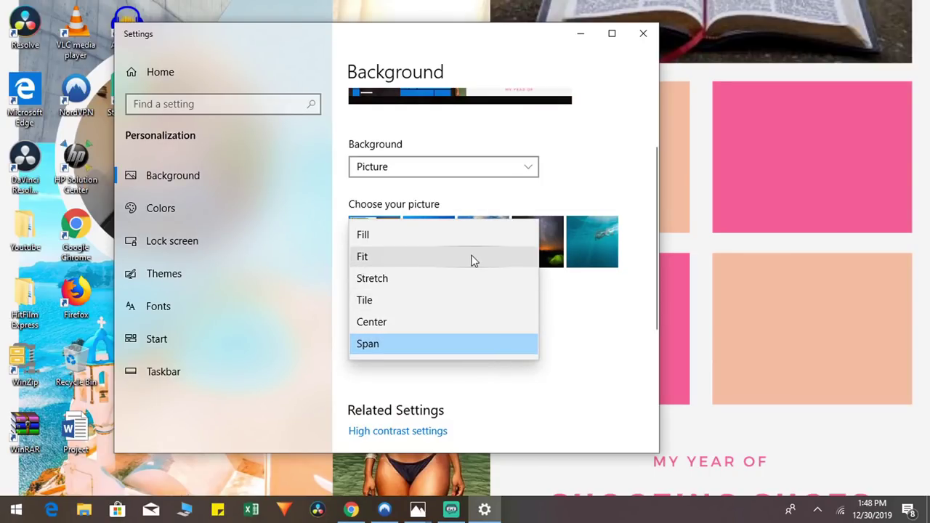
click(472, 257)
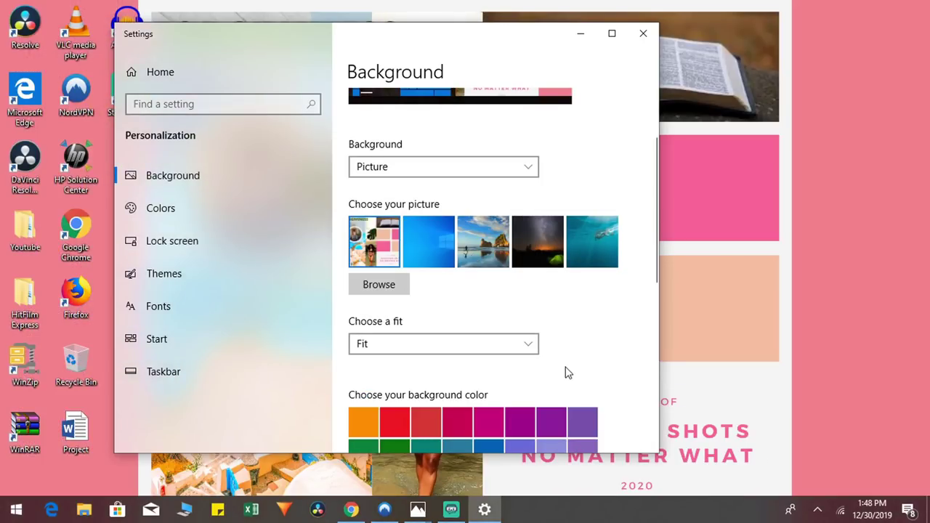
scroll(566, 373, down, 1)
scroll(565, 371, down, 1)
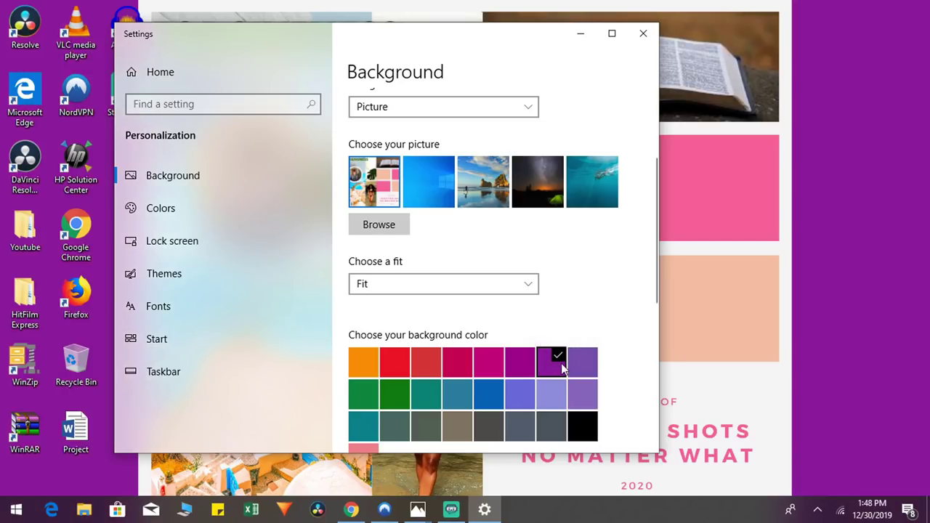
click(495, 405)
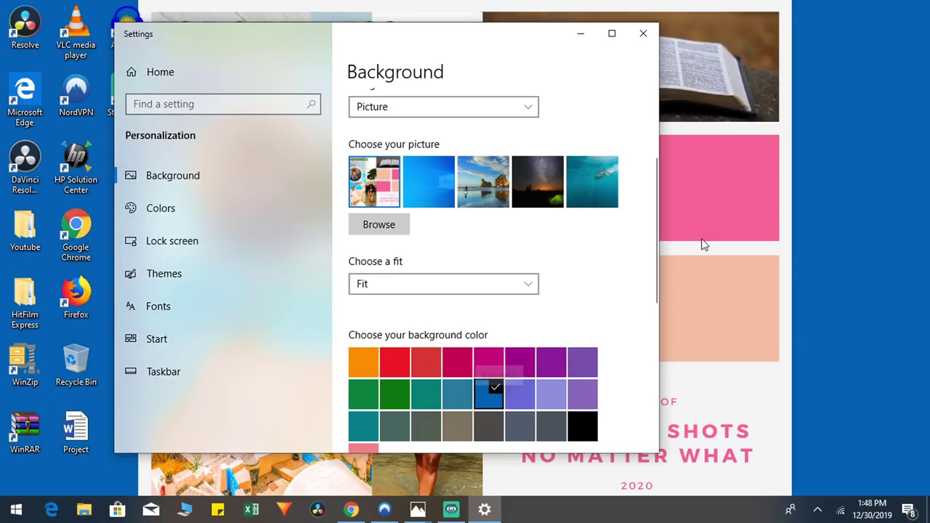
click(582, 34)
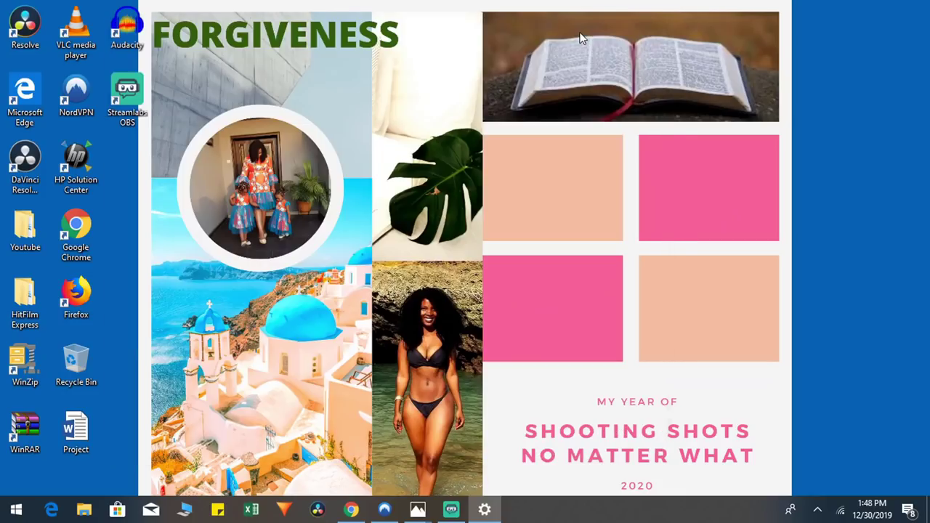